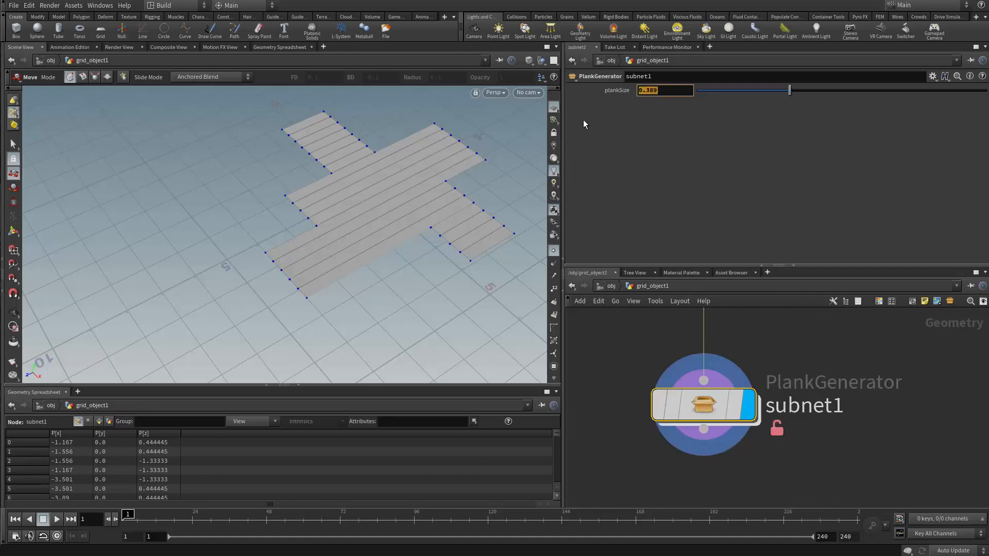
- Set the PlankGenerator's plankSize to 0.15 and go inside its subnet1 network
text(0.15)
key(Return)
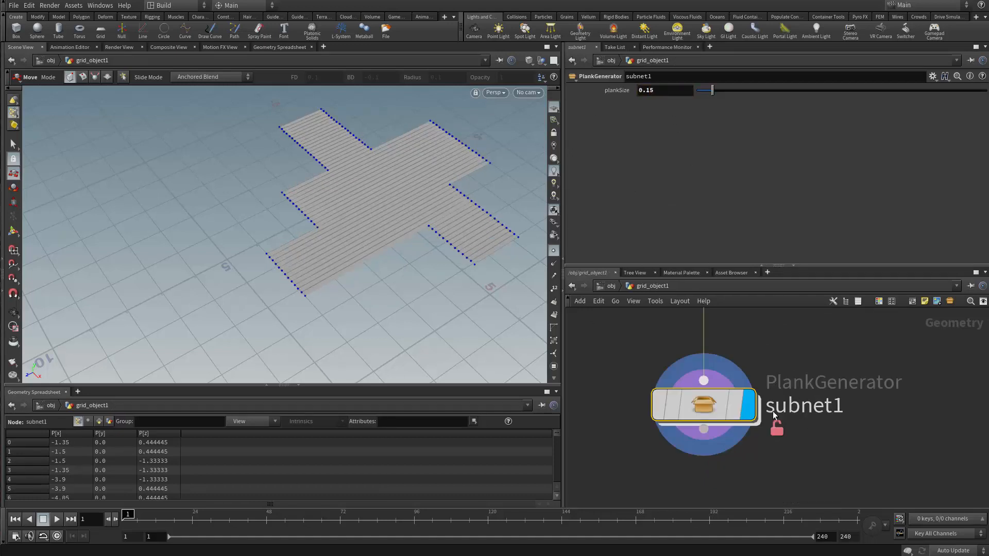
key(i)
scroll(747, 468, up, 5)
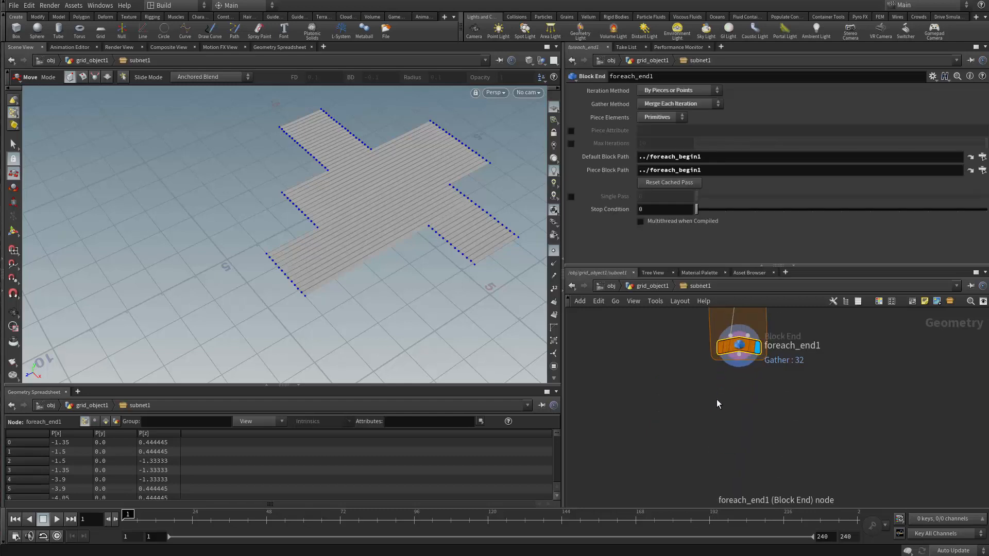
- Collapse fuse1 and the for-each block containing sort1 and fix_error into a single subnetwork
scroll(844, 427, down, 2)
middle_drag(849, 391, 768, 458)
scroll(780, 376, up, 3)
scroll(767, 458, down, 4)
scroll(651, 390, down, 2)
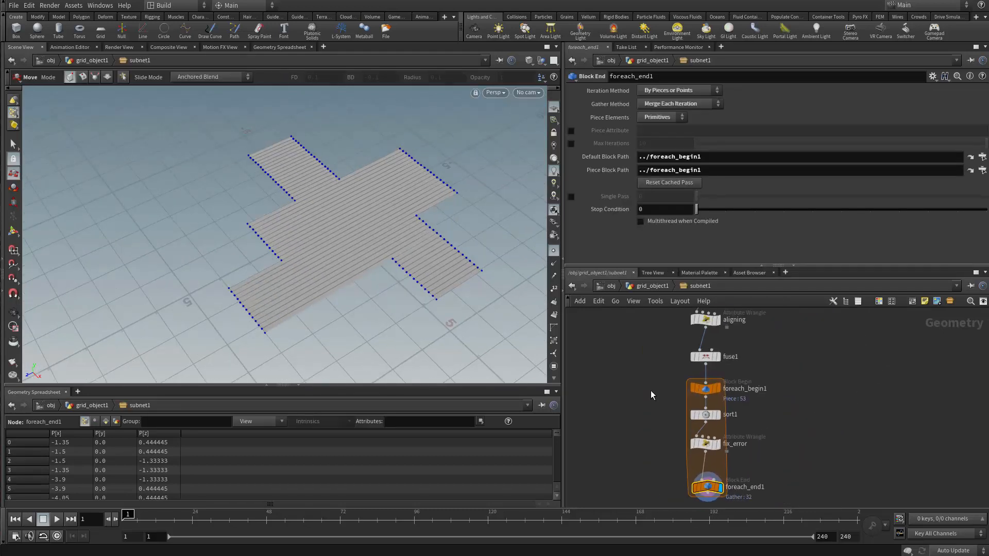
middle_drag(660, 361, 647, 382)
drag(688, 387, 688, 391)
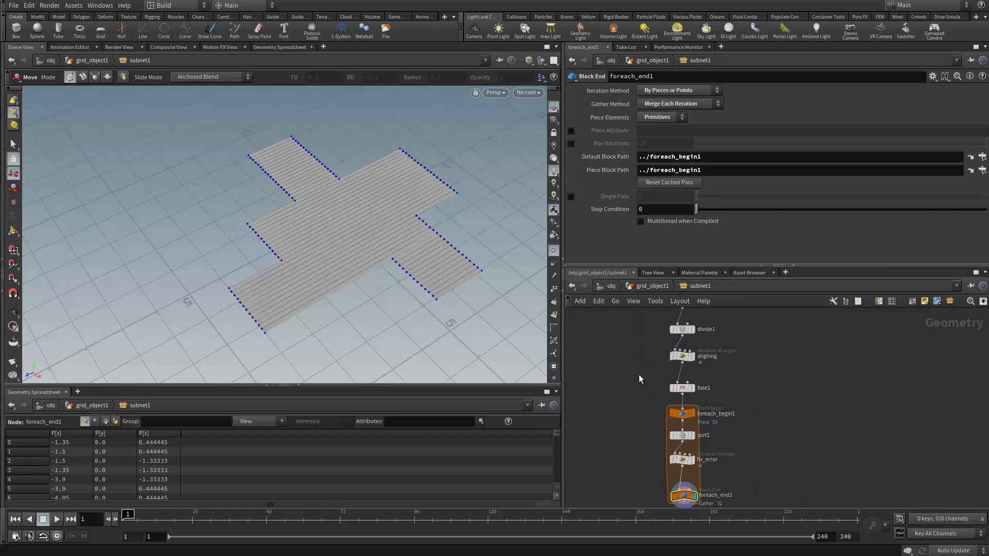
drag(632, 374, 776, 508)
scroll(778, 411, up, 2)
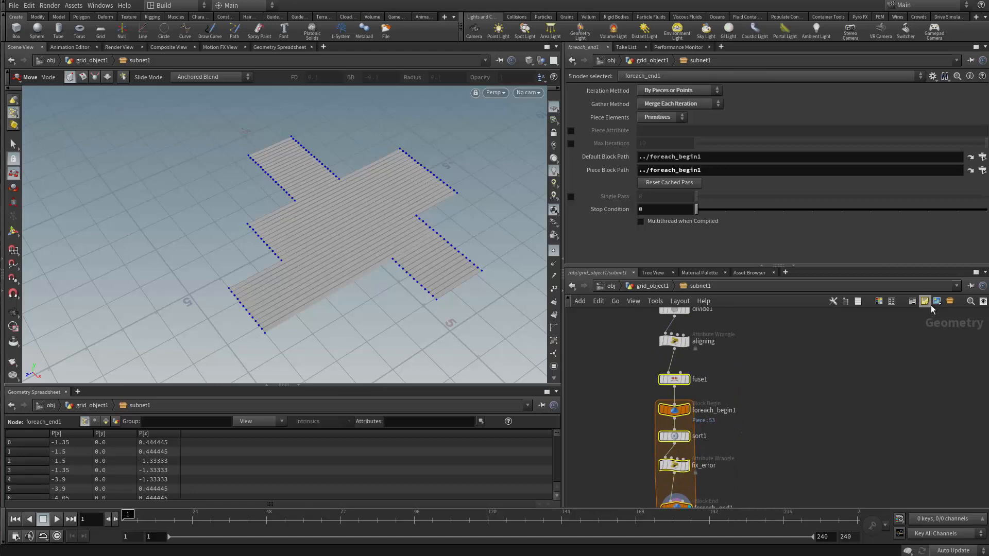
key(shift+c)
scroll(705, 419, up, 3)
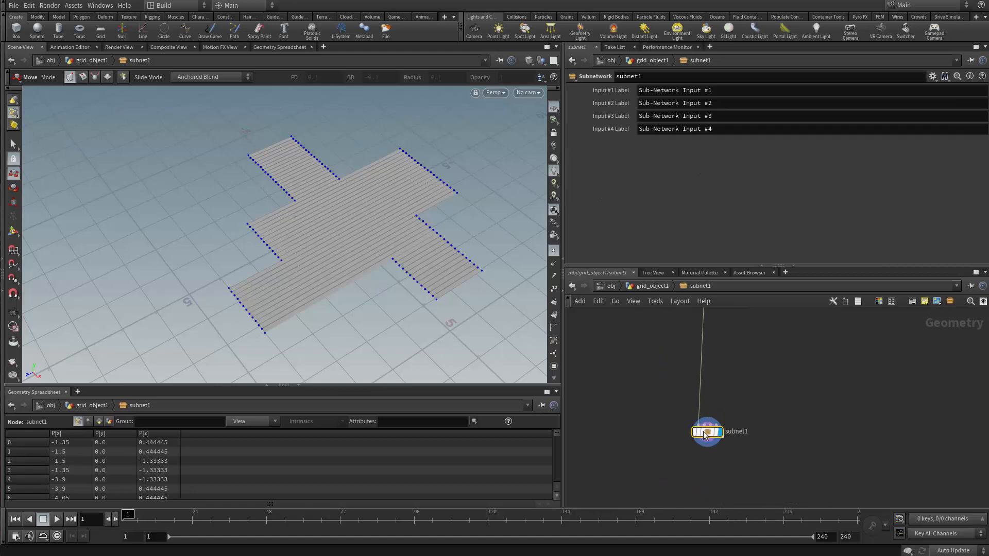
- Move the new subnetwork up so it sits just beneath the aligning wrangle
drag(705, 430, 697, 325)
middle_drag(766, 335, 766, 489)
scroll(766, 487, up, 1)
drag(695, 480, 705, 455)
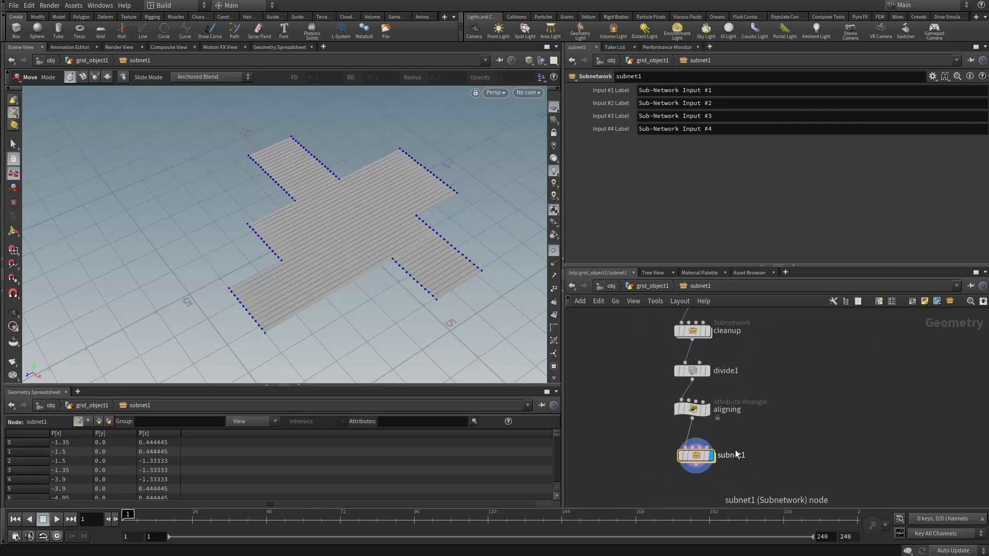
- Rename the new subnetwork fixing_overlaping_tris
double_click(734, 455)
text(fixing_v)
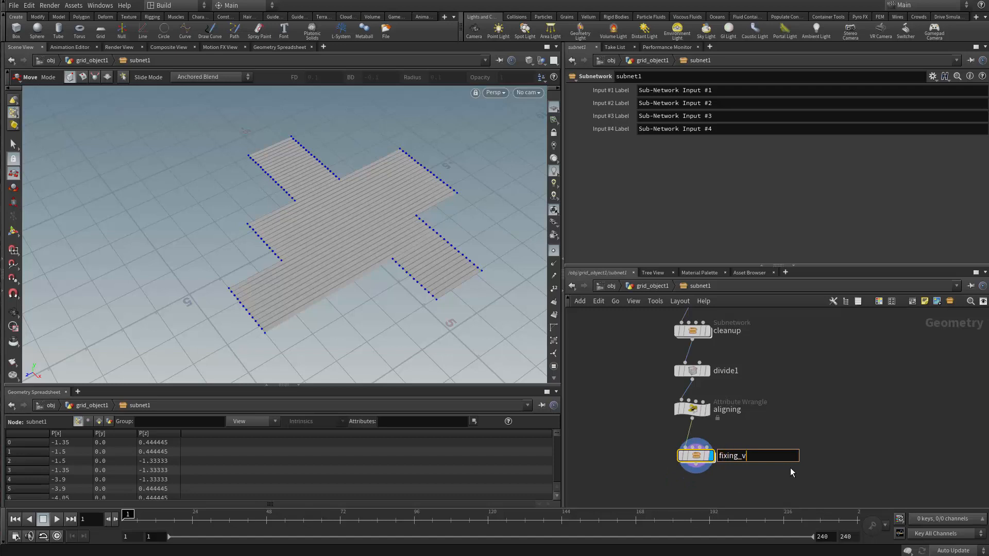
key(BackSpace)
text(overll)
text(ping_tris)
key(Return)
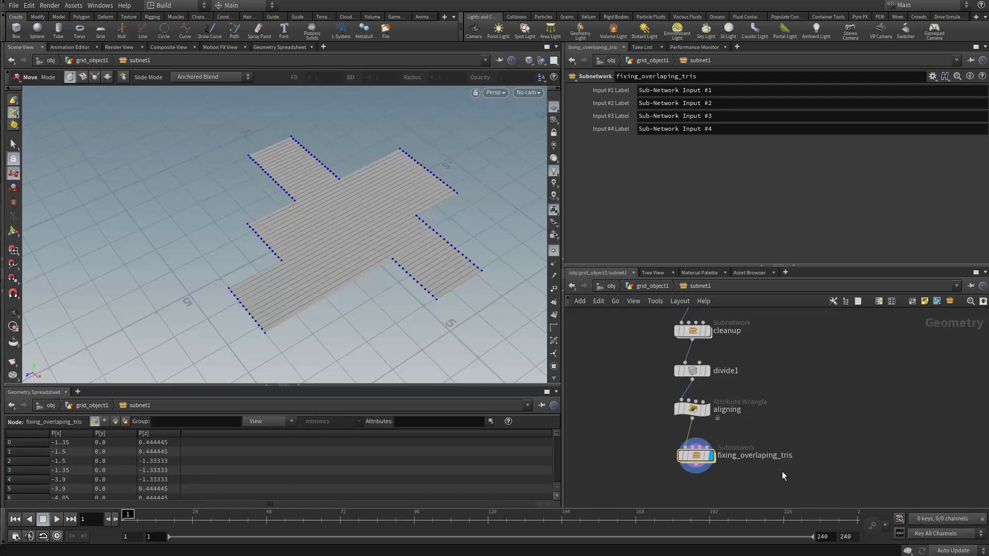
- Line up the fixing_overlaping_tris node directly under aligning and bring it slightly closer
drag(691, 457, 691, 455)
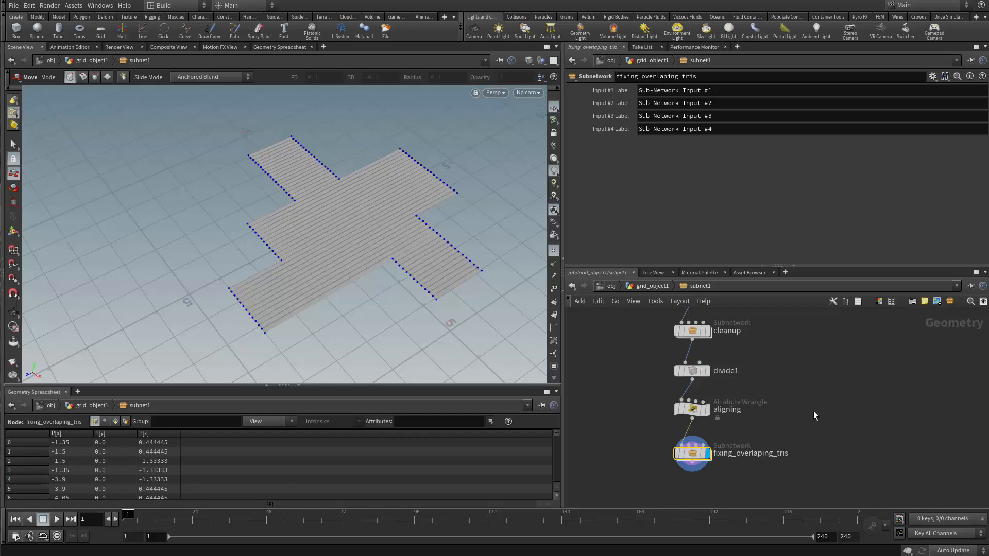
scroll(693, 454, up, 1)
drag(823, 401, 695, 444)
drag(636, 428, 766, 484)
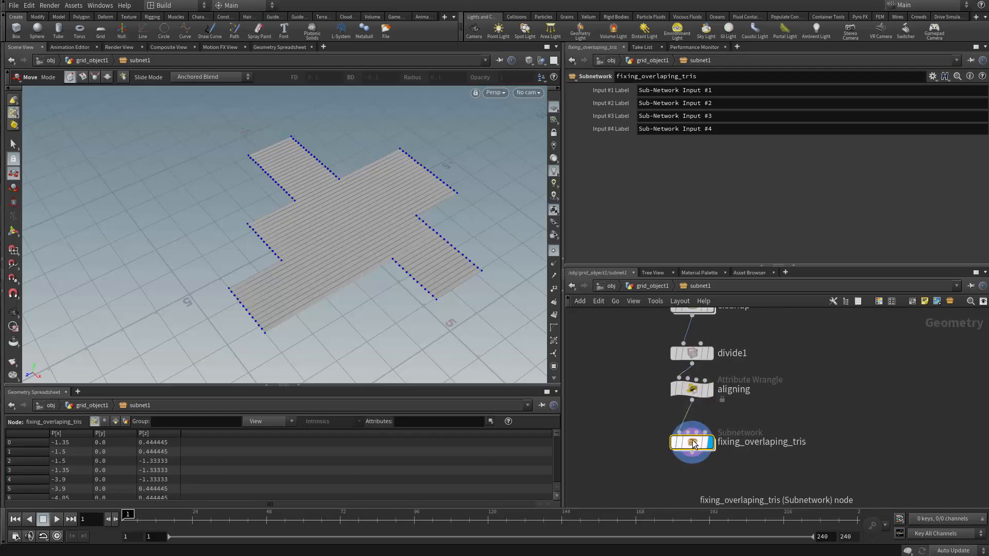
drag(692, 444, 692, 436)
- Examine the plank geometry and the plank ends in the viewport from several angles
key(Escape)
drag(366, 229, 371, 272)
scroll(292, 245, up, 5)
drag(292, 245, 502, 206)
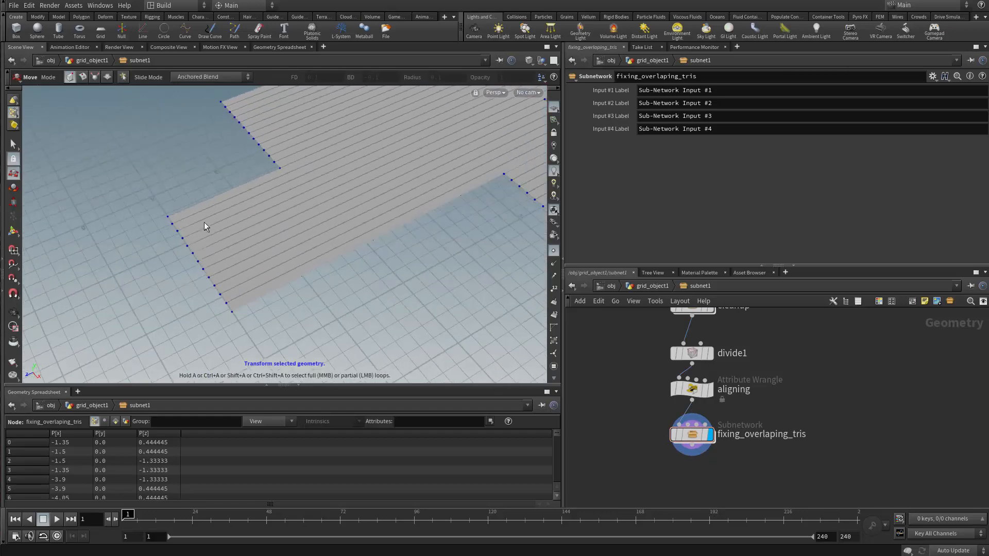
scroll(243, 223, up, 4)
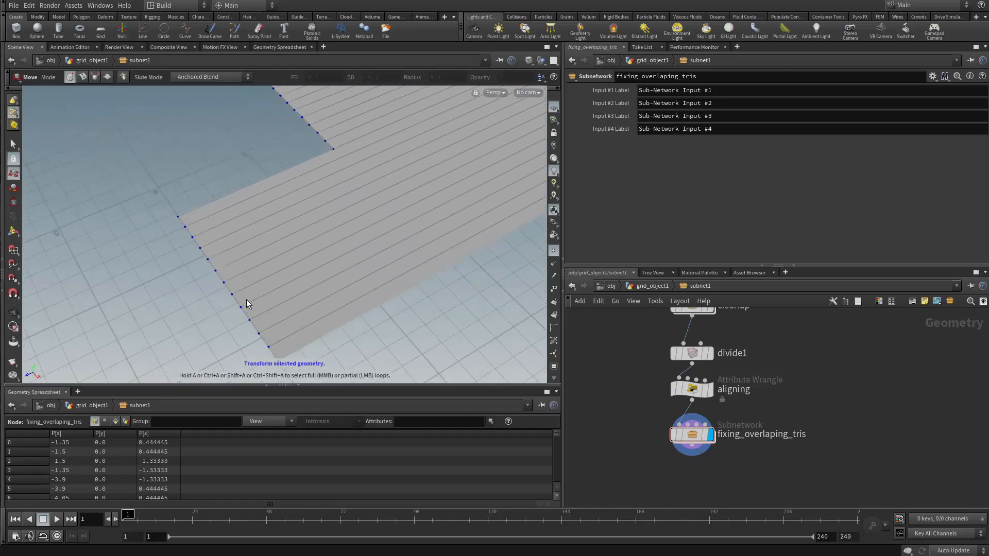
right_drag(297, 358, 254, 296)
middle_drag(340, 262, 221, 295)
drag(220, 296, 258, 274)
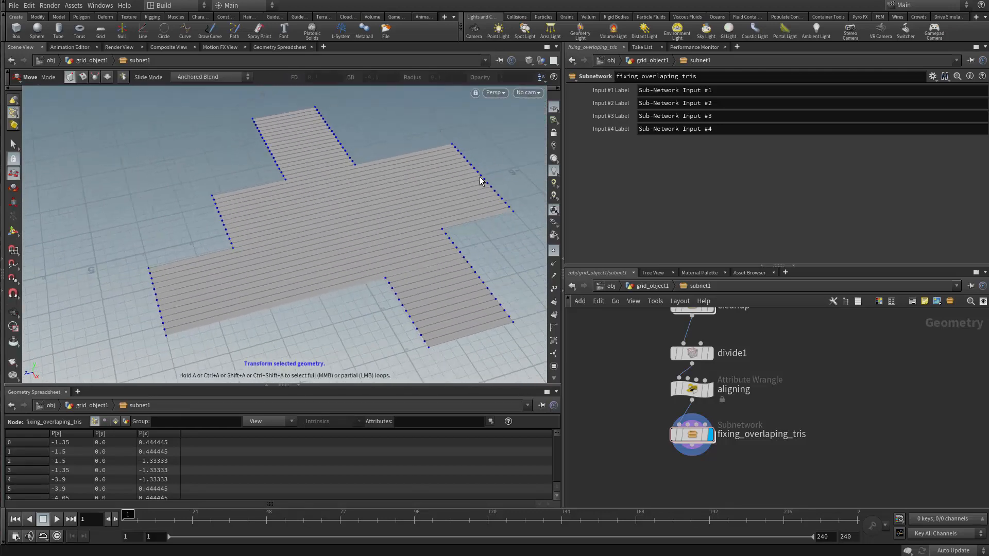
drag(223, 259, 247, 241)
right_drag(248, 241, 308, 238)
drag(309, 238, 337, 191)
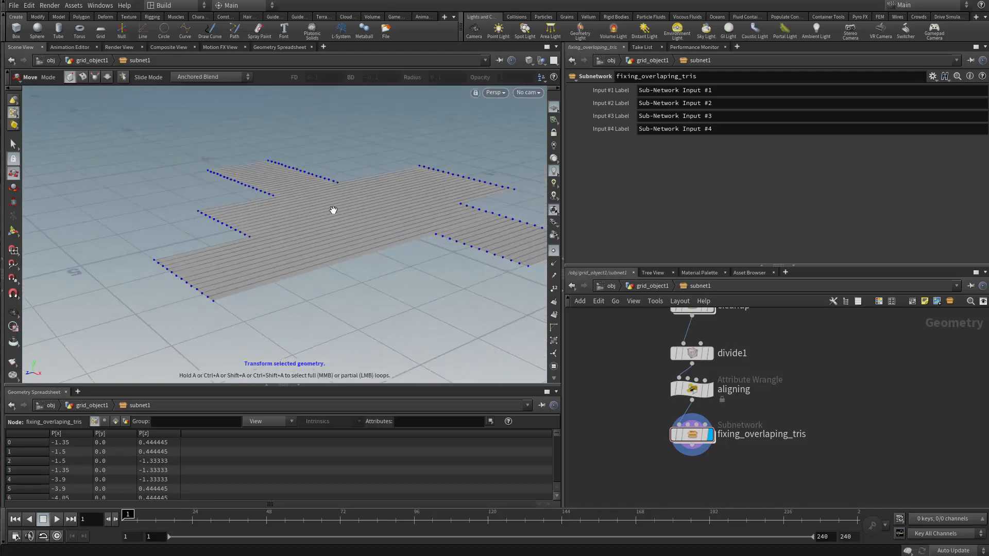
middle_drag(331, 206, 328, 233)
drag(388, 186, 332, 232)
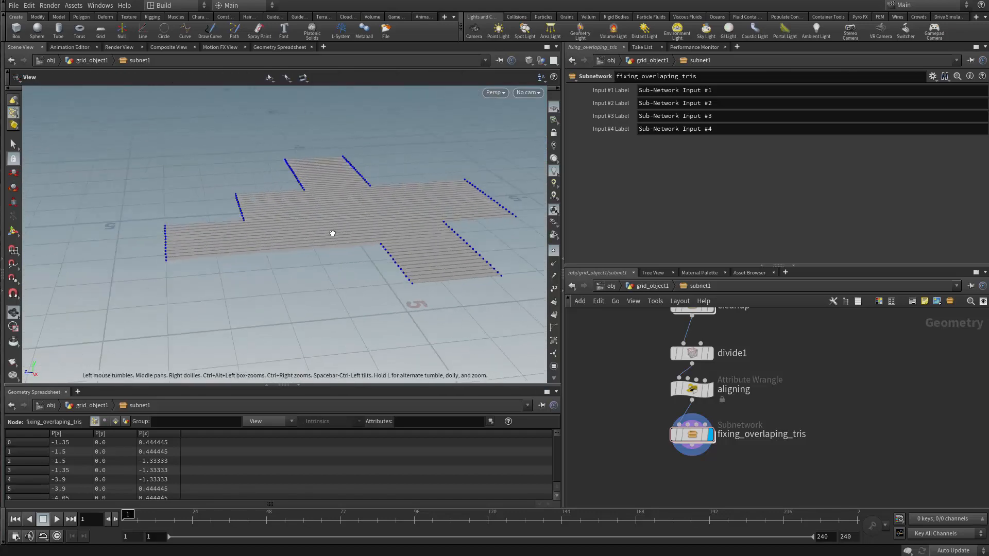
key(Escape)
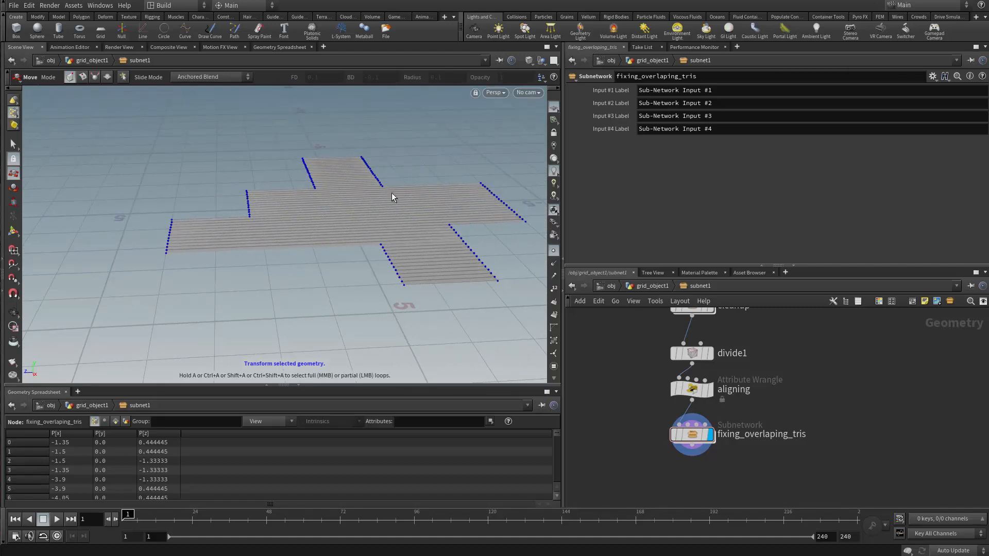
key(Escape)
mouse_move(168, 235)
mouse_down()
mouse_move(284, 267)
mouse_move(166, 246)
mouse_move(260, 265)
mouse_move(175, 236)
mouse_up()
key(t)
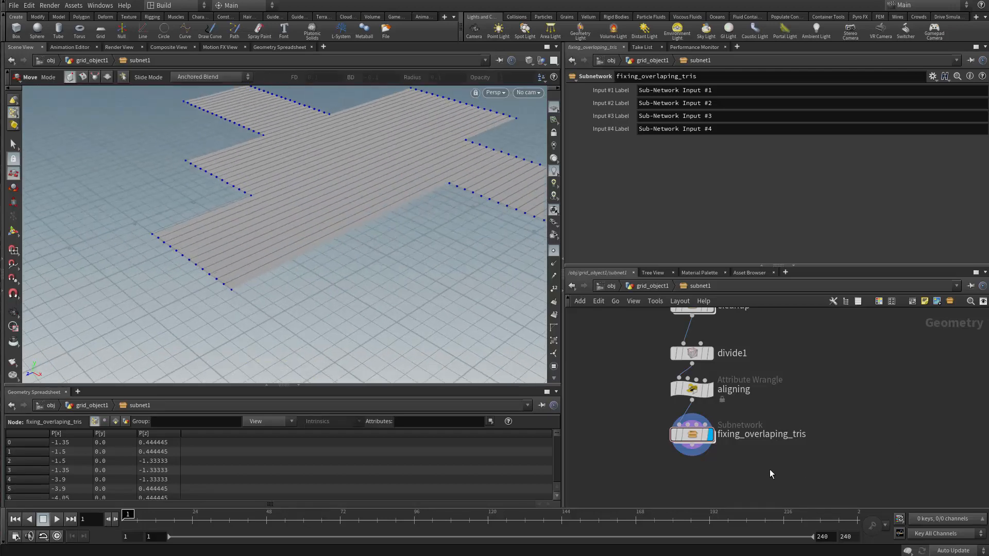
scroll(707, 427, up, 5)
key(Tab)
text(aw)
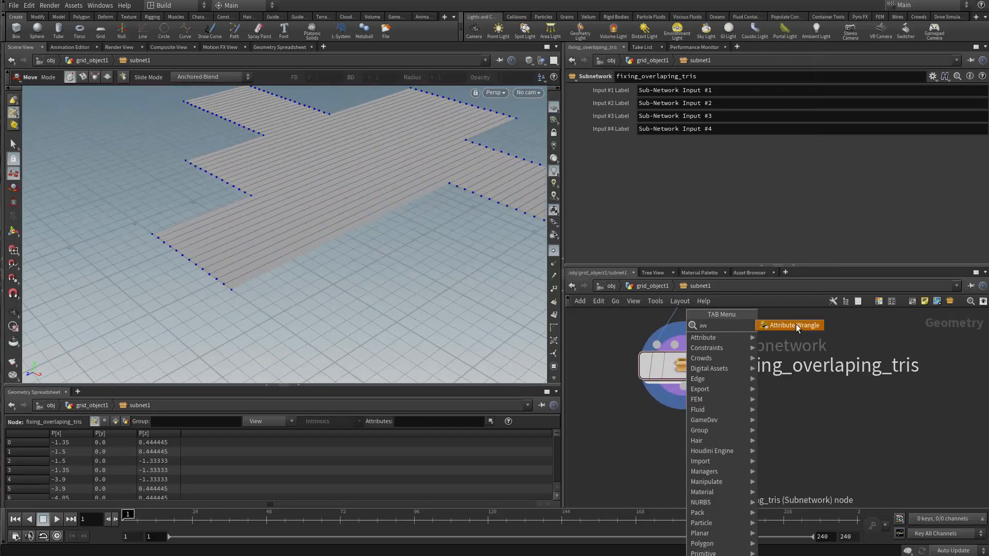
click(796, 323)
click(696, 448)
- Add a For-Each Primitive loop connected below the fixing_overlaping_tris subnetwork
key(Tab)
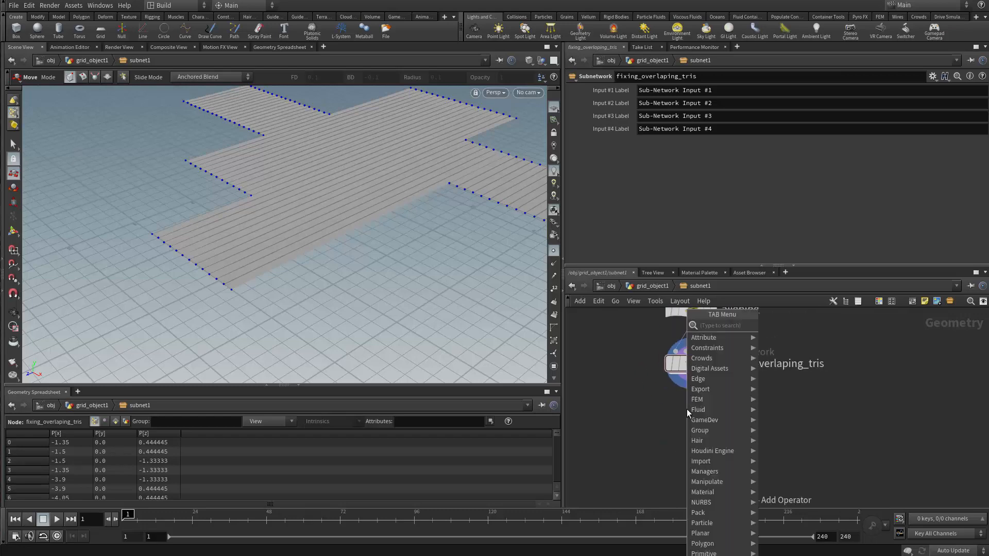
text(for)
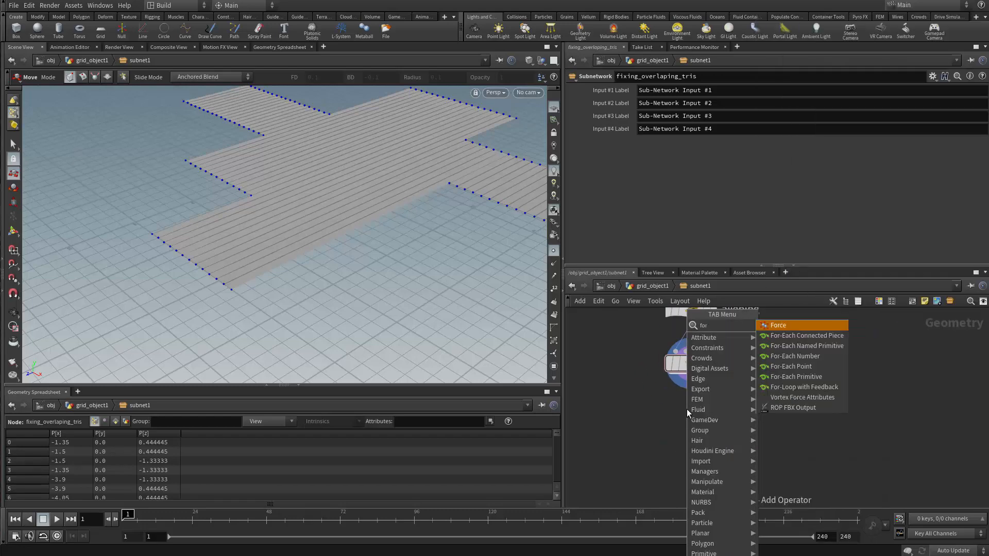
key(Down)
key(Down)
key(Down)
key(Down)
key(Down)
key(Return)
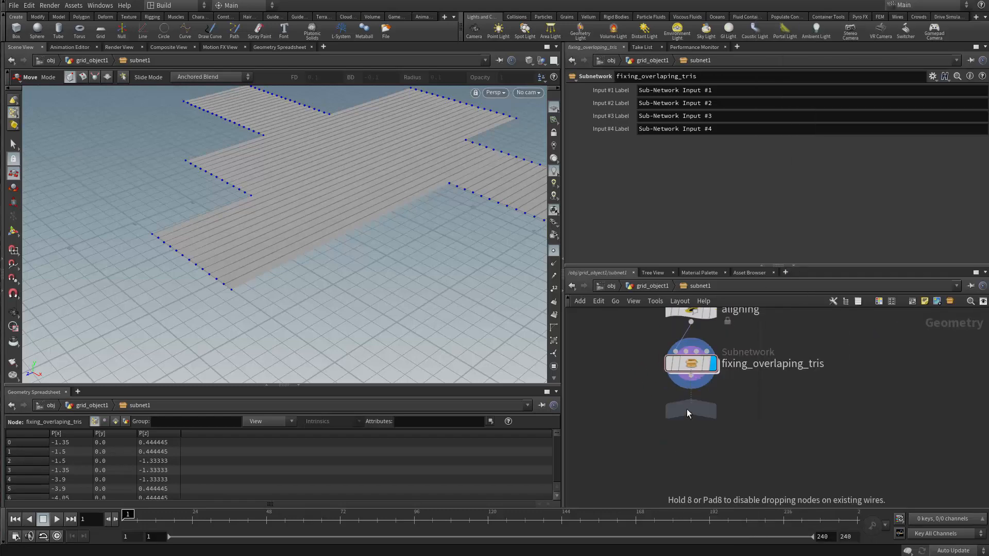
click(687, 409)
scroll(812, 360, down, 4)
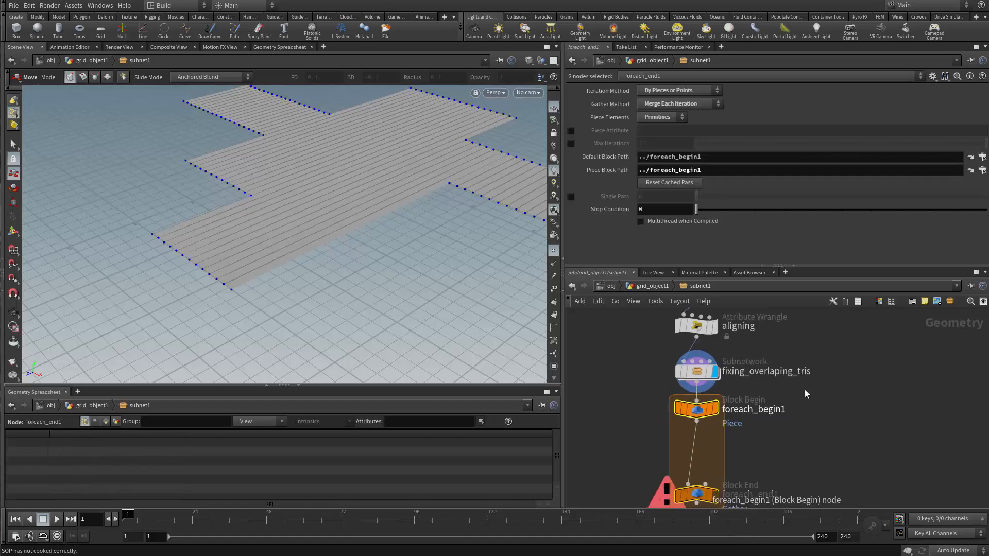
- Rename the new loop's Block Begin node shifting_begin and move it slightly lower in the network
scroll(811, 376, up, 3)
click(808, 425)
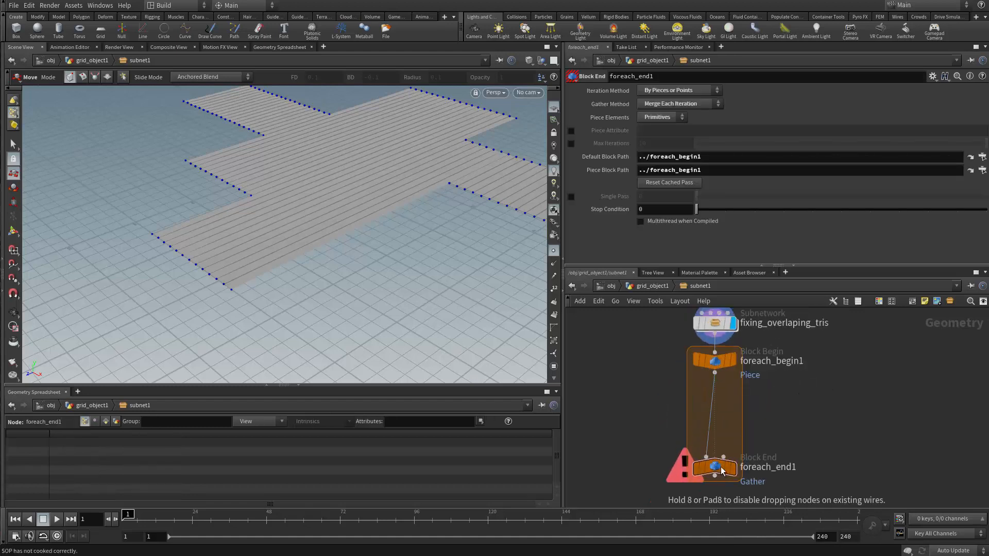
drag(724, 359, 683, 377)
click(768, 373)
text(shifting)
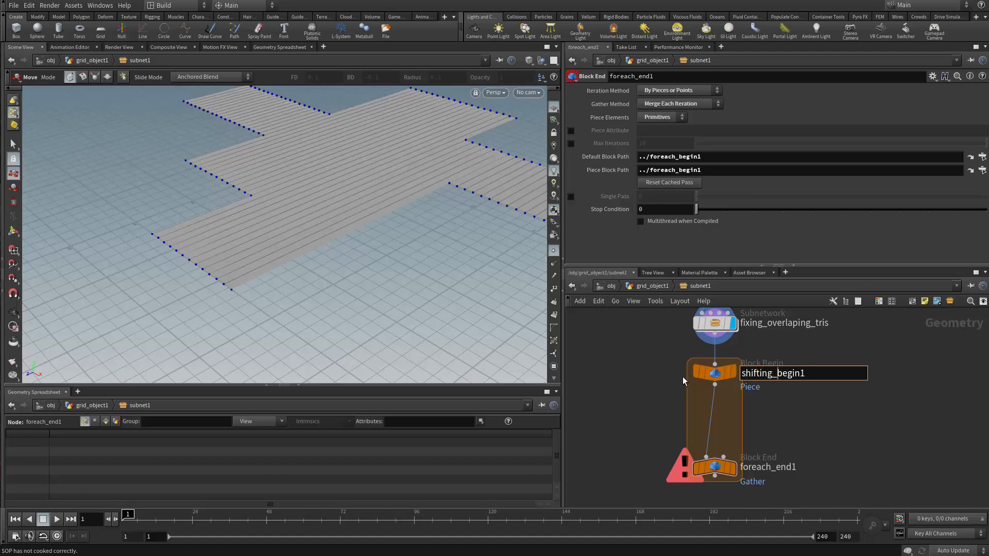
key(End)
key(BackSpace)
key(Return)
- Rename the loop's Block End node shifting_end
click(777, 466)
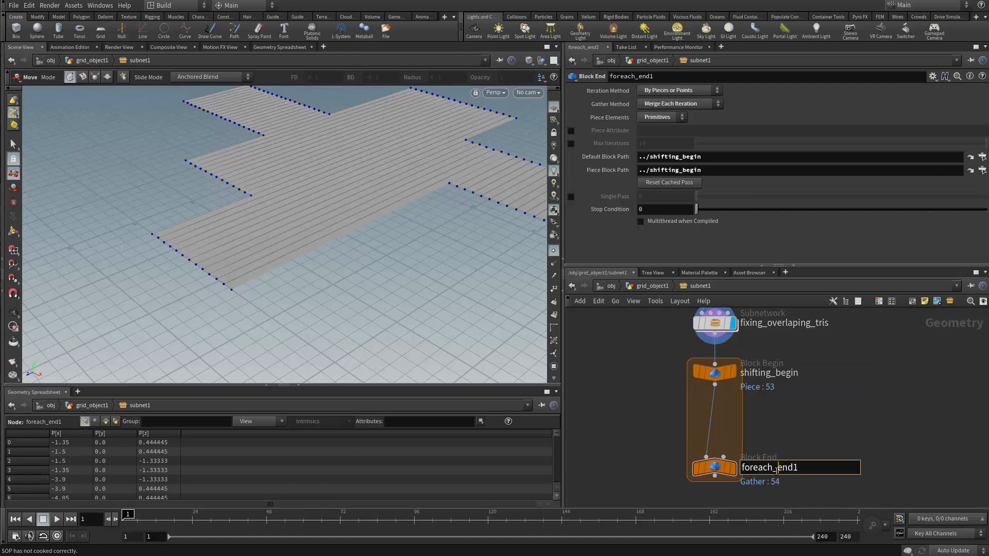
drag(778, 467, 684, 485)
text(shifting_)
key(End)
key(BackSpace)
key(Return)
- Move shifting_end farther below shifting_begin and make it the displayed node
middle_drag(728, 441, 745, 399)
drag(745, 399, 745, 456)
middle_drag(732, 407, 723, 448)
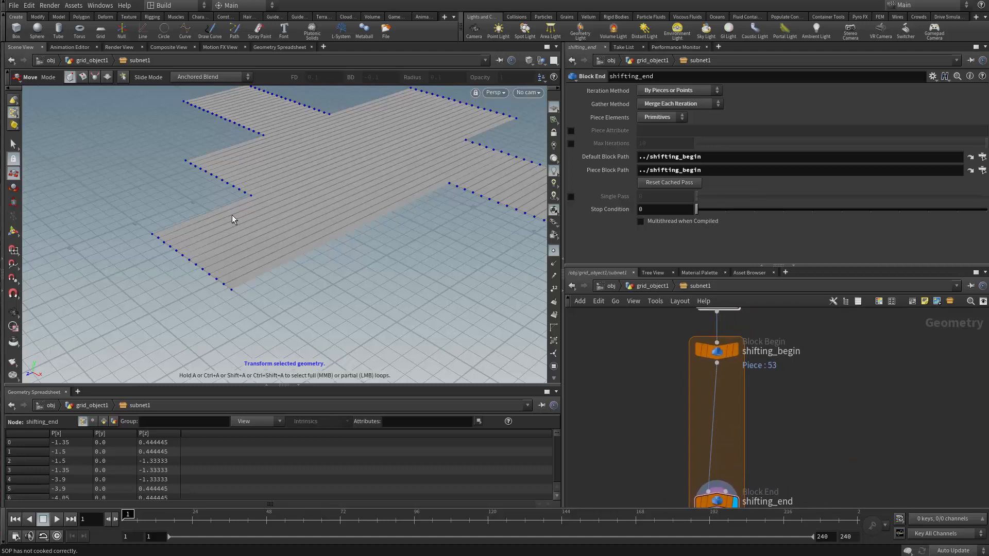
- Insert a Transform node on the wire between shifting_begin and shifting_end
key(Tab)
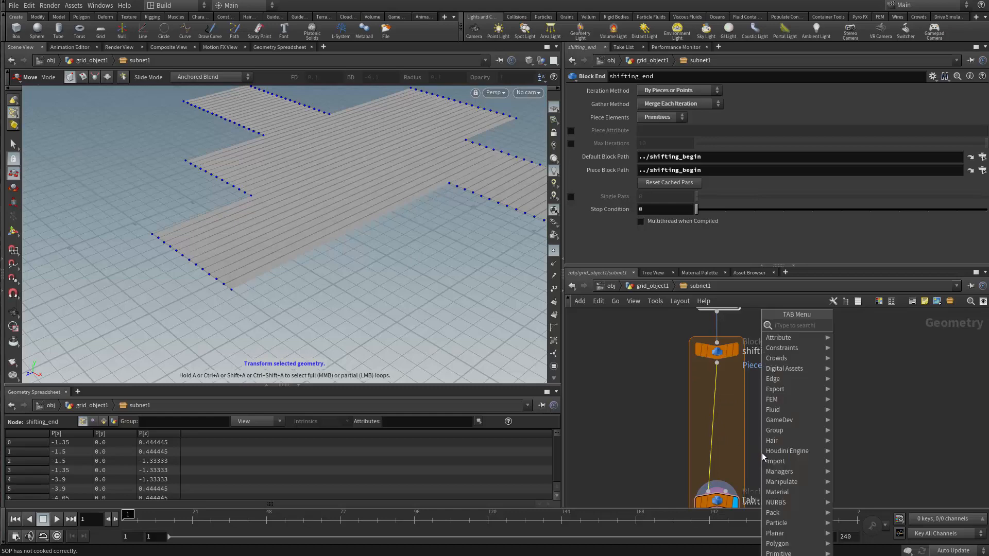
key(Escape)
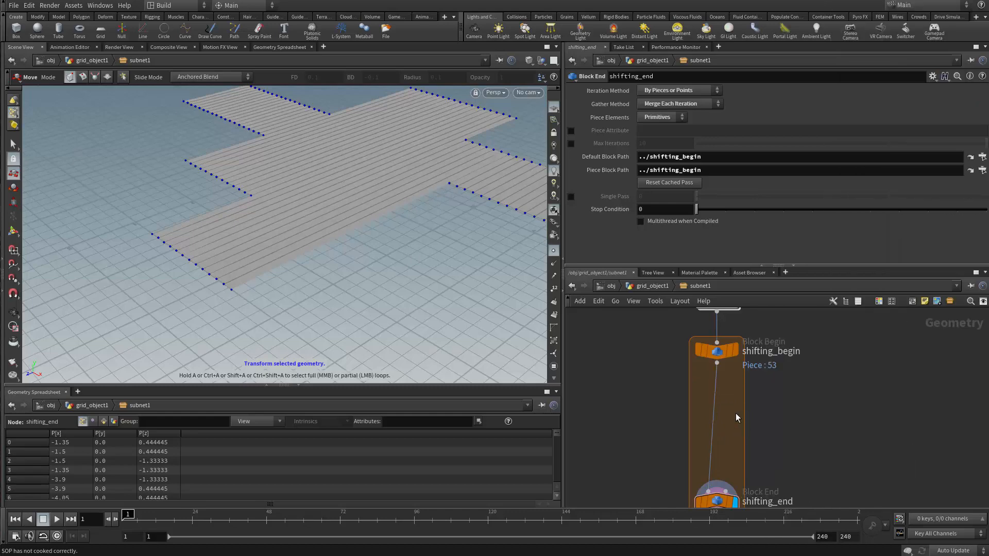
key(Tab)
text(tr)
click(813, 348)
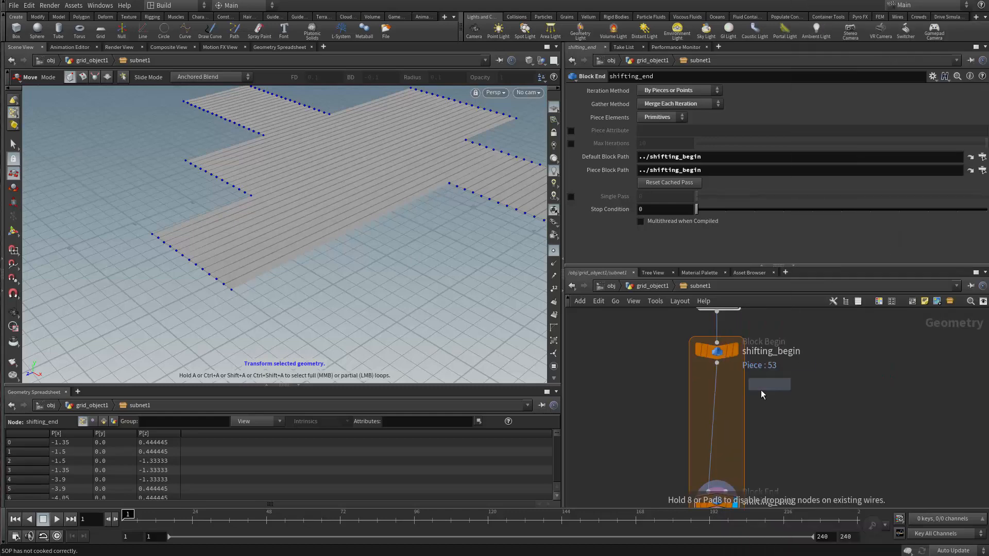
click(722, 415)
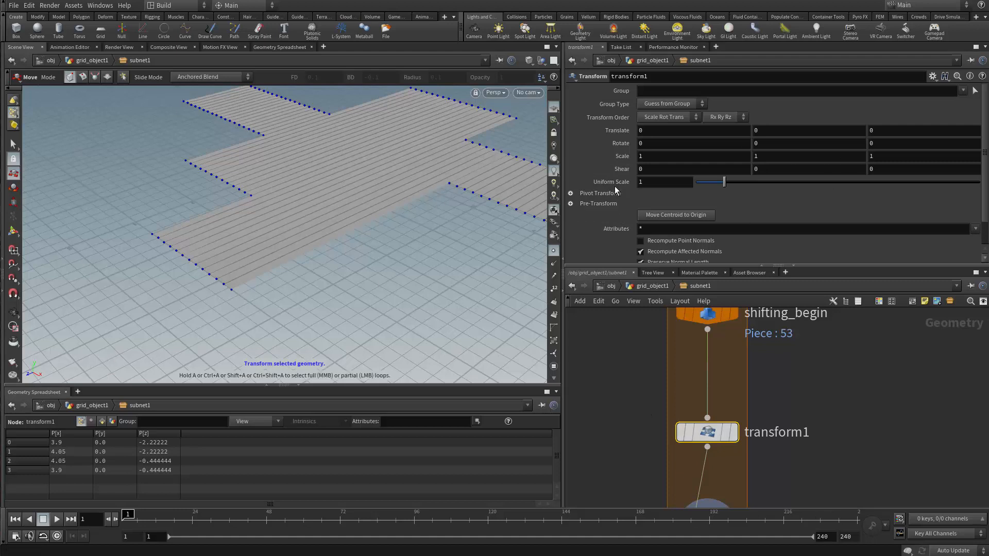
- Open the expression editor for the X translation of transform1 and move it clear of the parameters
click(662, 131)
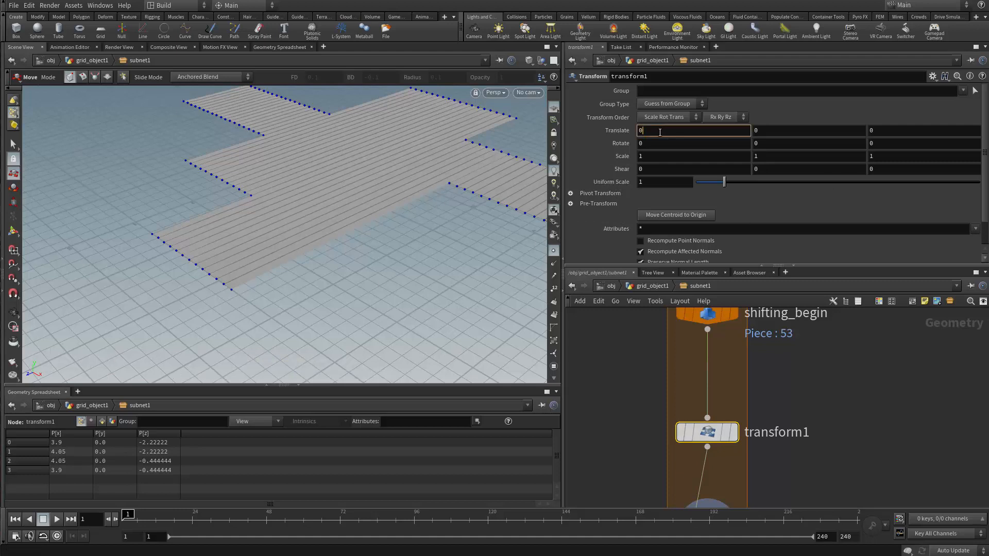
key(alt+e)
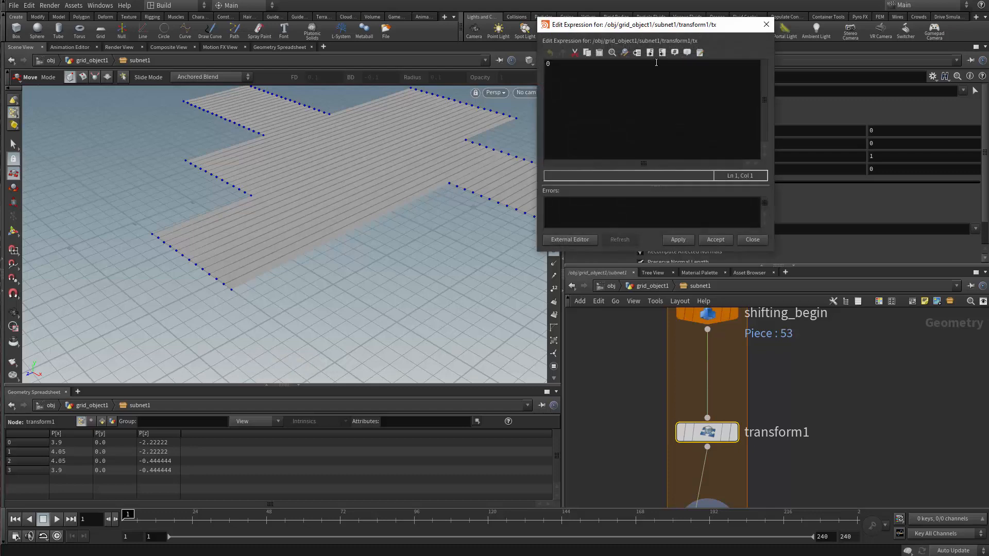
drag(643, 27, 485, 198)
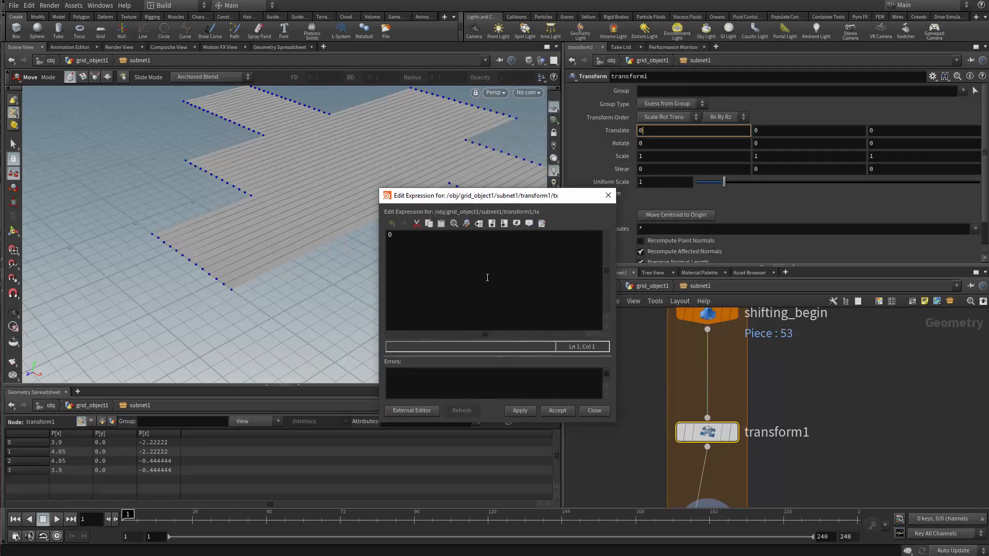
- Create a meta import node from the shifting_begin block
mouse_move(875, 401)
middle_down()
mouse_move(859, 449)
mouse_move(860, 424)
mouse_move(879, 404)
middle_up()
middle_drag(837, 377, 829, 413)
click(711, 360)
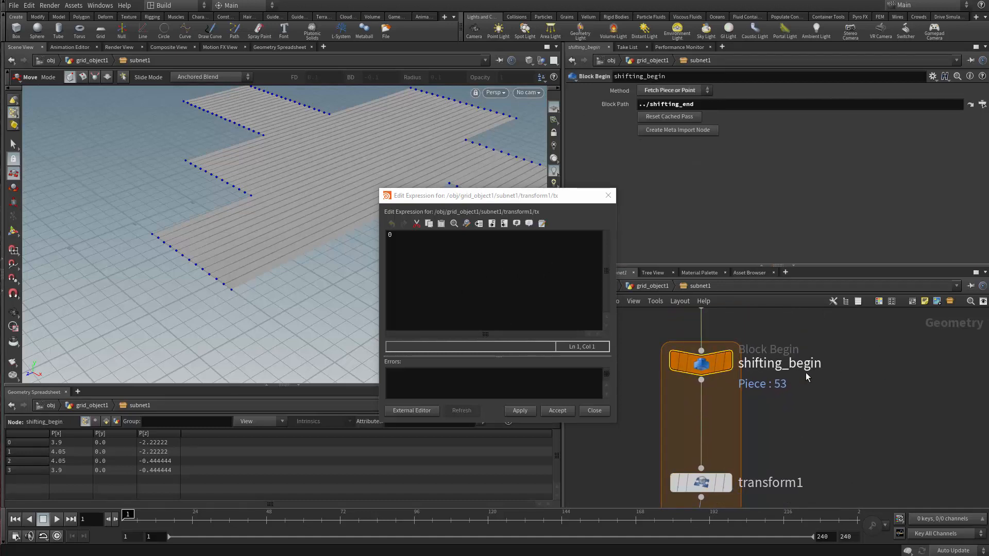
click(666, 131)
- Rename the new metadata Block Begin node shifting_begin_meta
middle_drag(822, 398, 592, 387)
click(842, 354)
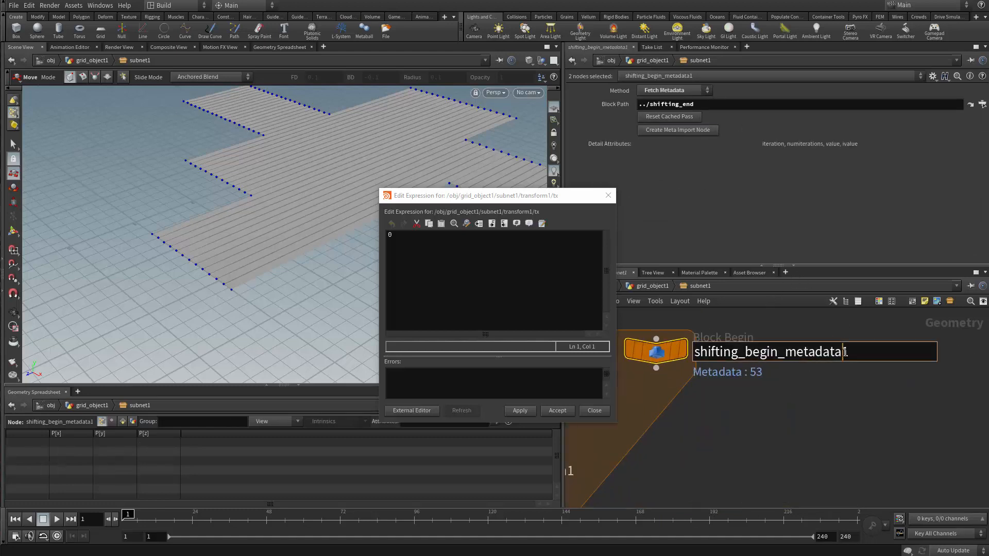
drag(848, 353, 816, 351)
key(BackSpace)
key(Return)
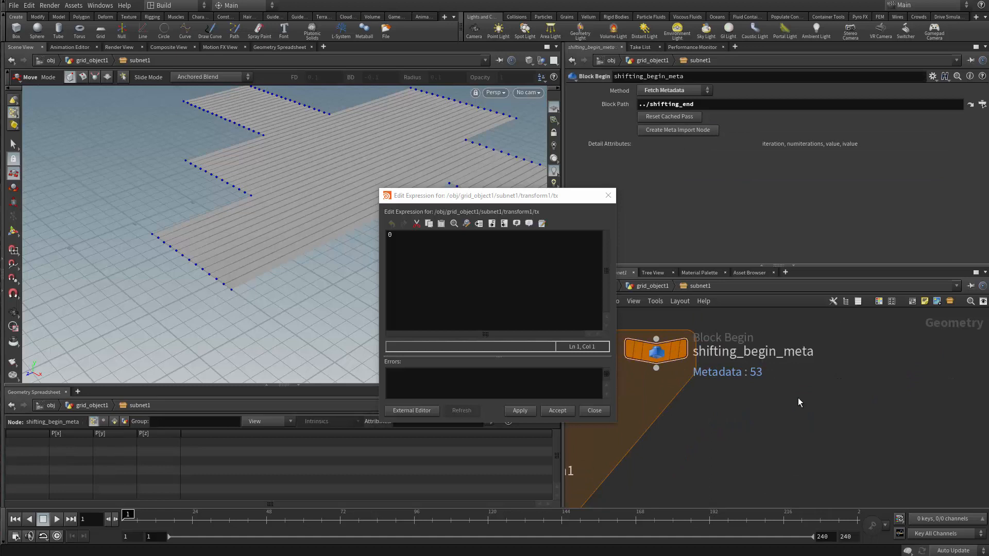
- Replace the X translation expression of transform1 with a detail call nested inside rand, leaving the arguments empty
scroll(798, 397, down, 3)
scroll(780, 387, up, 2)
click(385, 282)
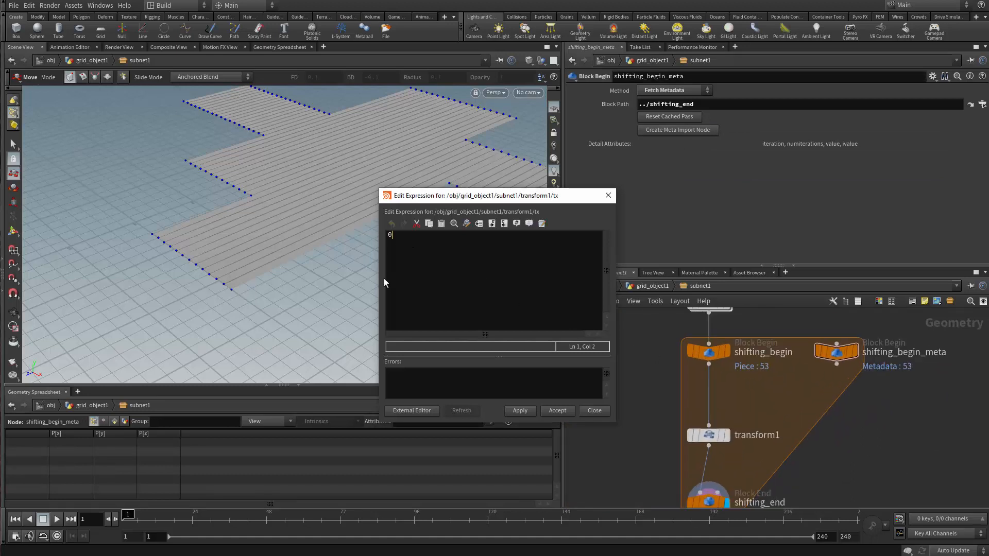
key(BackSpace)
text(rand)
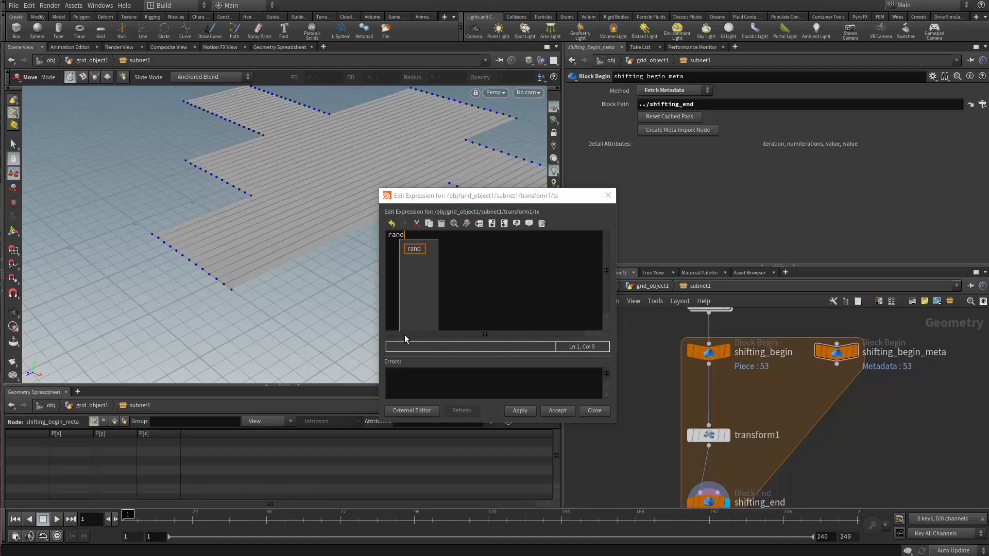
text(()
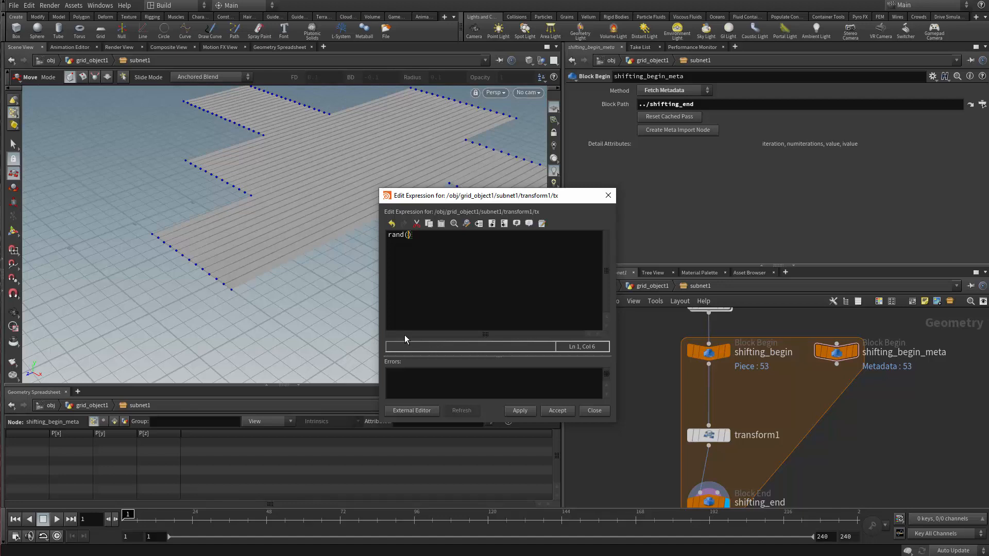
text(detial)
key(BackSpace)
key(BackSpace)
key(BackSpace)
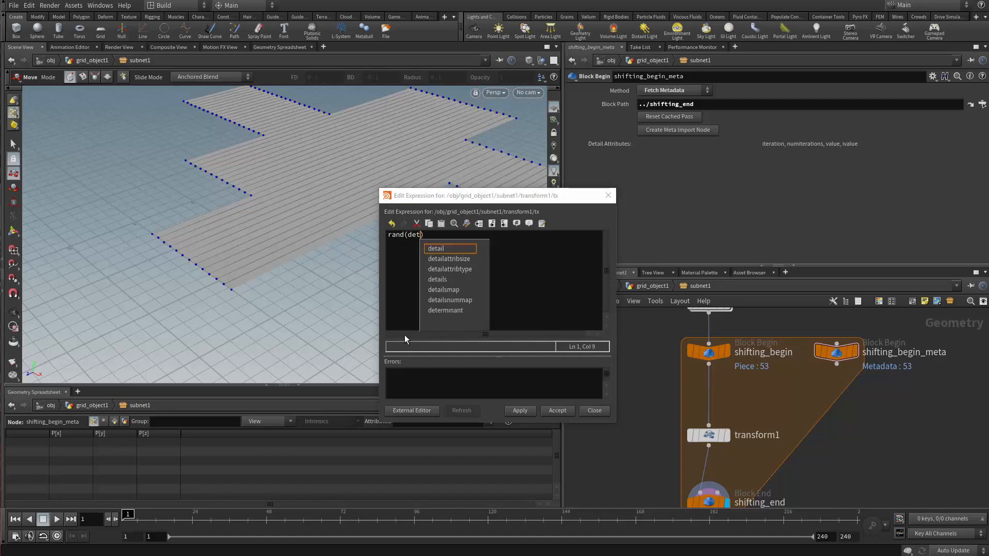
text(ail()
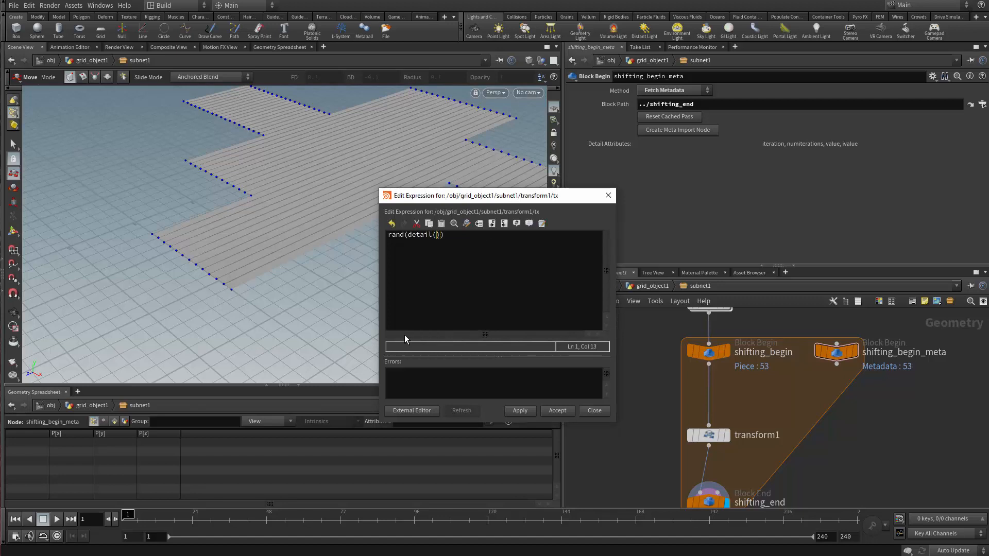
- Complete the X expression as rand(detail("../shifting_begin_meta/","iteration",0)) and apply it
text("..)
text(/shift)
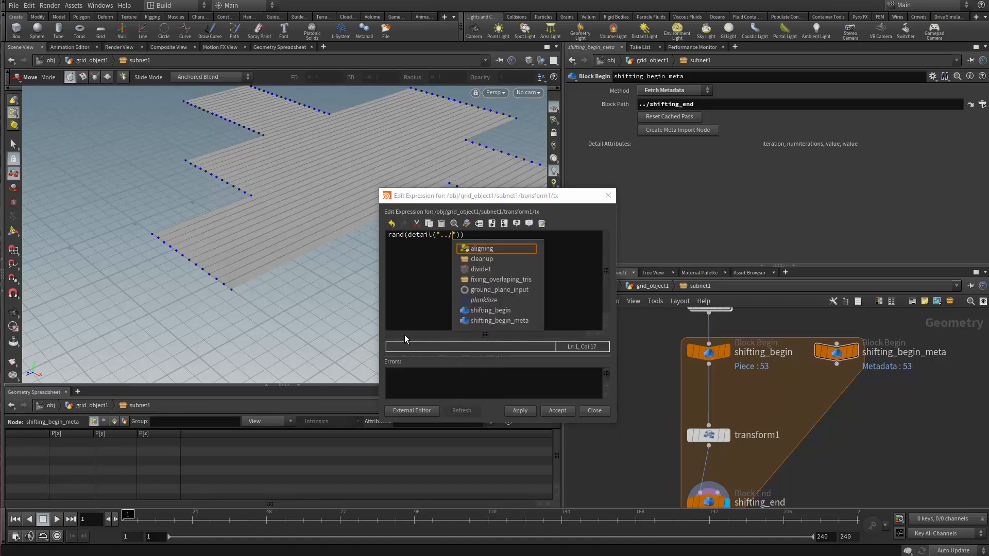
key(Down)
key(Return)
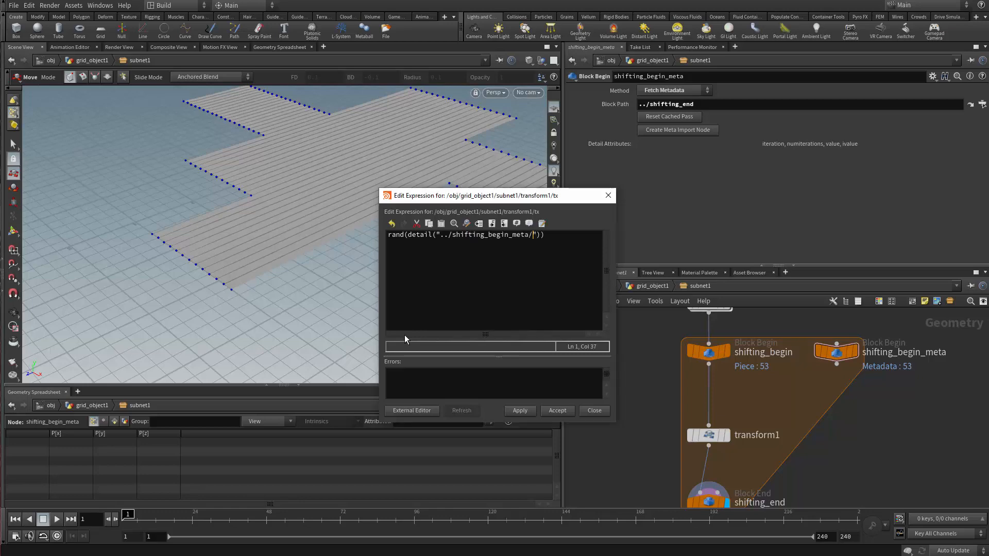
text(","iteration)
key(Right)
text(,0)
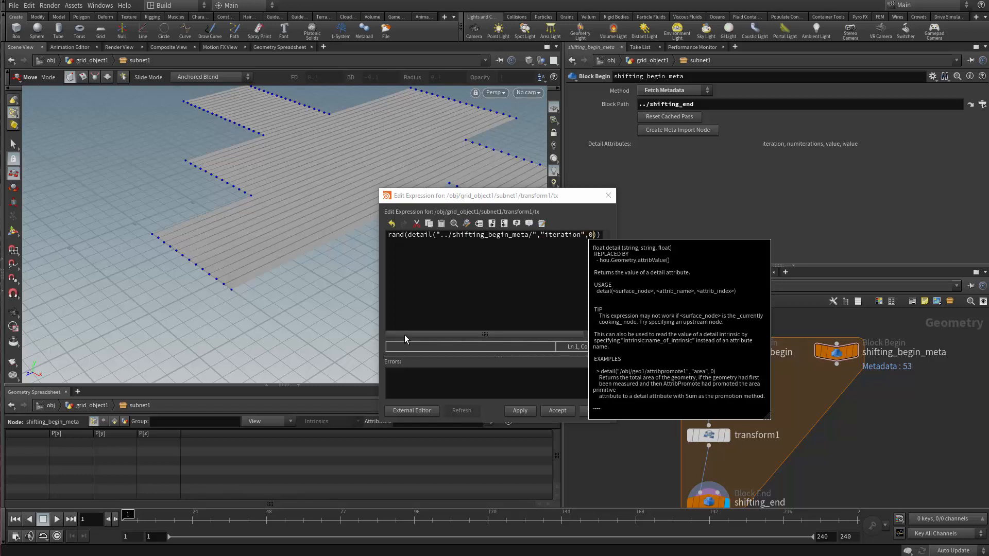
key(Right)
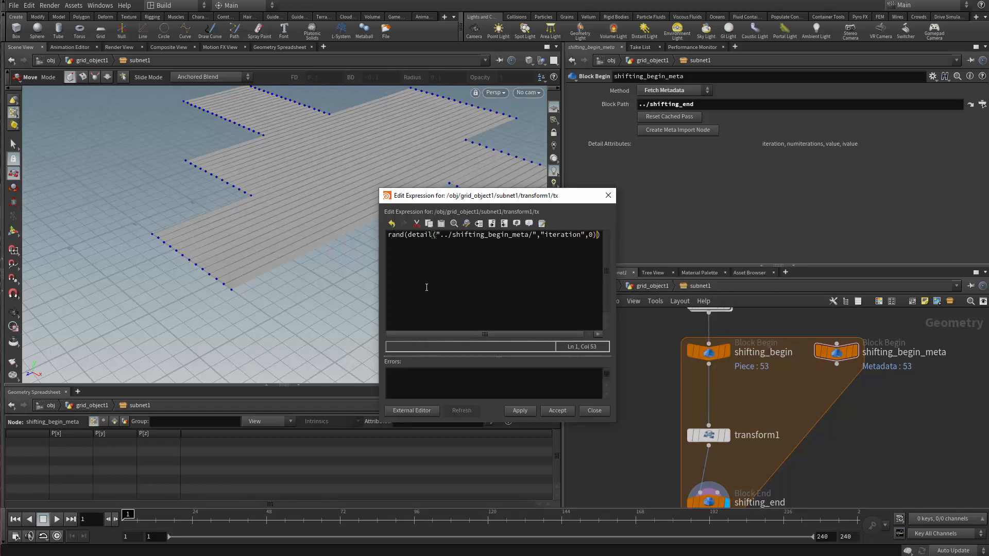
click(524, 410)
- Copy the whole rand expression, then clear it from the X translation and apply the change
key(space)
drag(324, 286, 237, 242)
triple_click(538, 289)
key(ctrl+c)
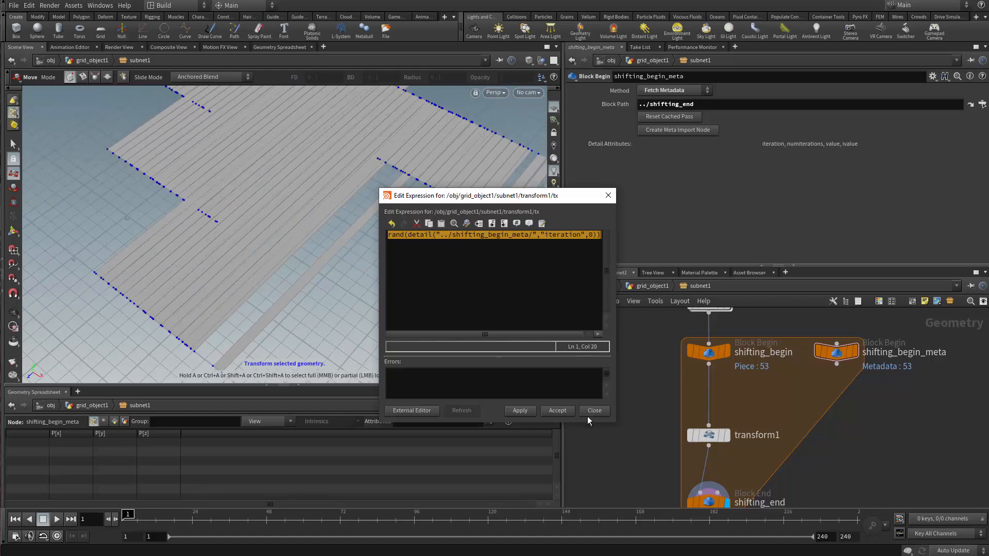
key(BackSpace)
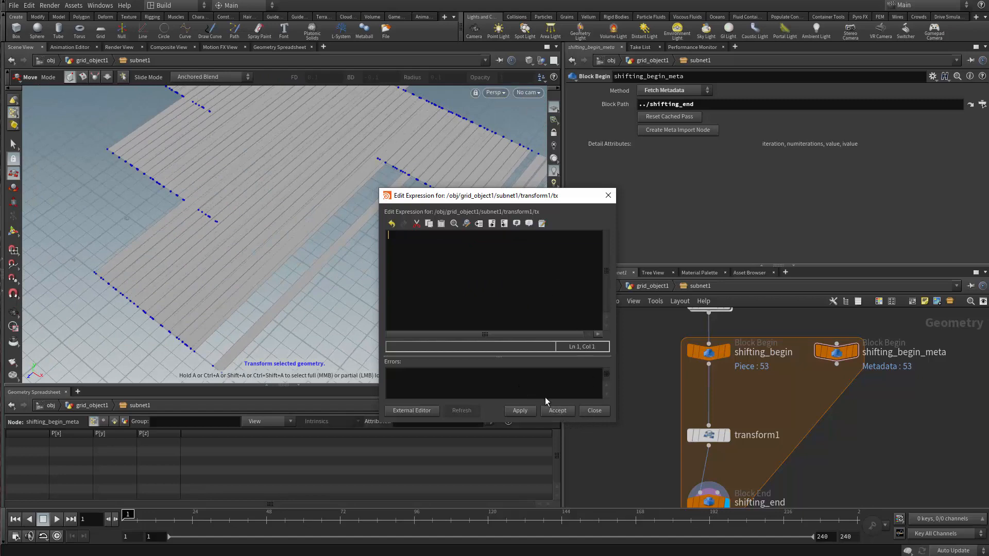
click(514, 410)
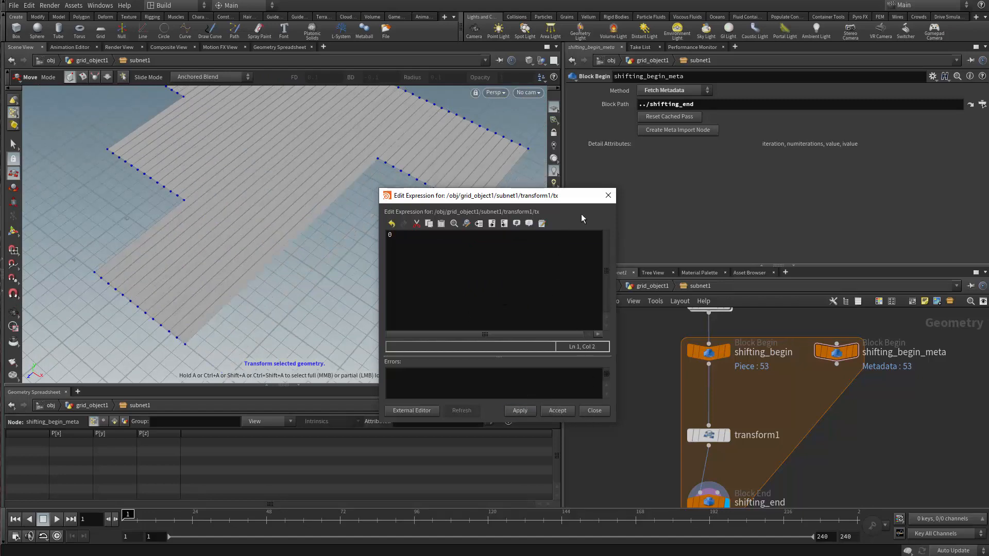
- Close the expression editor and paste the copied rand expression into the Z translation of transform1
click(608, 195)
click(708, 435)
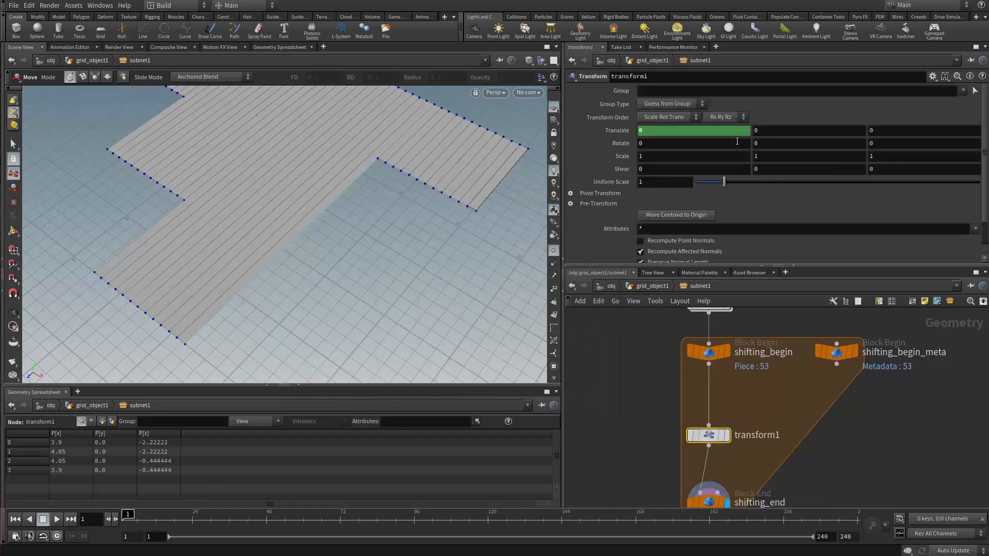
ctrl+shift+click(695, 132)
key(ctrl+v)
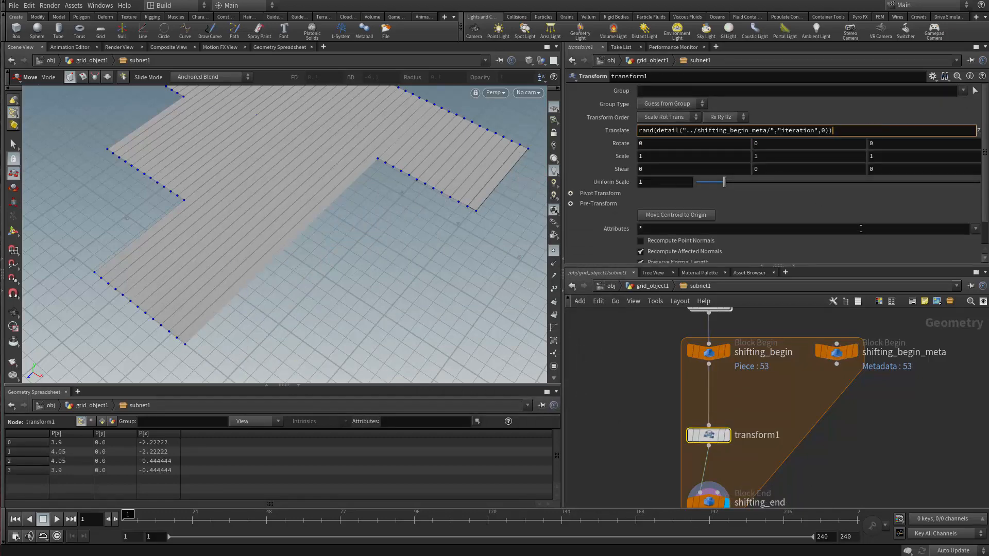
key(Return)
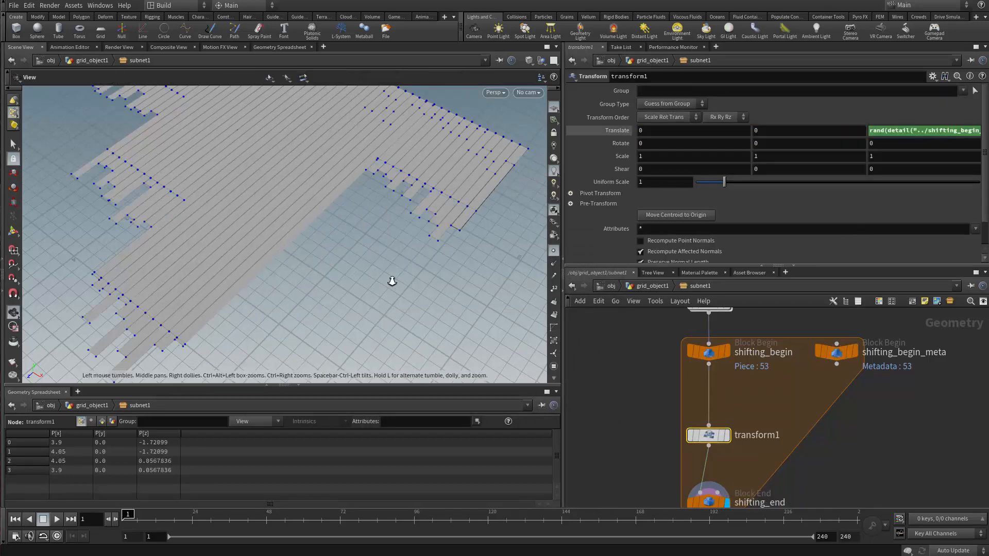
- Open the expression editor for the Z translation of transform1 and move it clear of the node network
alt+drag(391, 283, 262, 247)
alt+right_drag(262, 247, 309, 261)
alt+drag(309, 260, 329, 299)
alt+right_drag(329, 298, 319, 283)
alt+drag(318, 283, 338, 303)
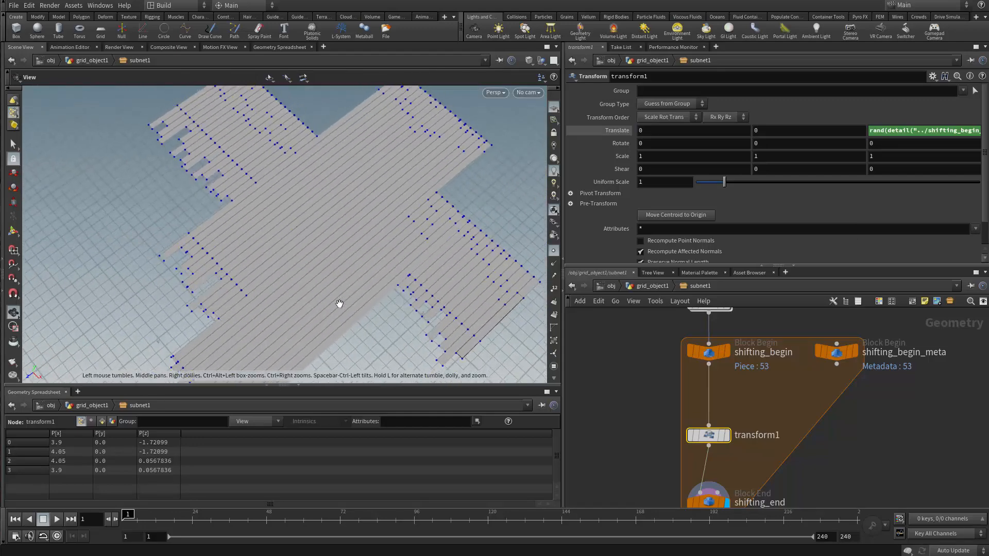
middle_drag(894, 395, 854, 412)
scroll(768, 391, up, 5)
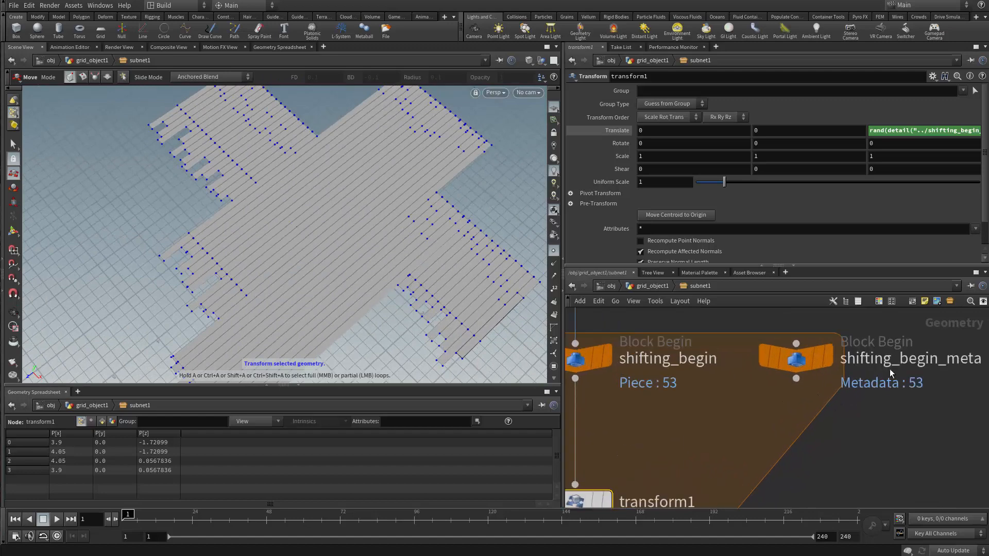
key(alt+e)
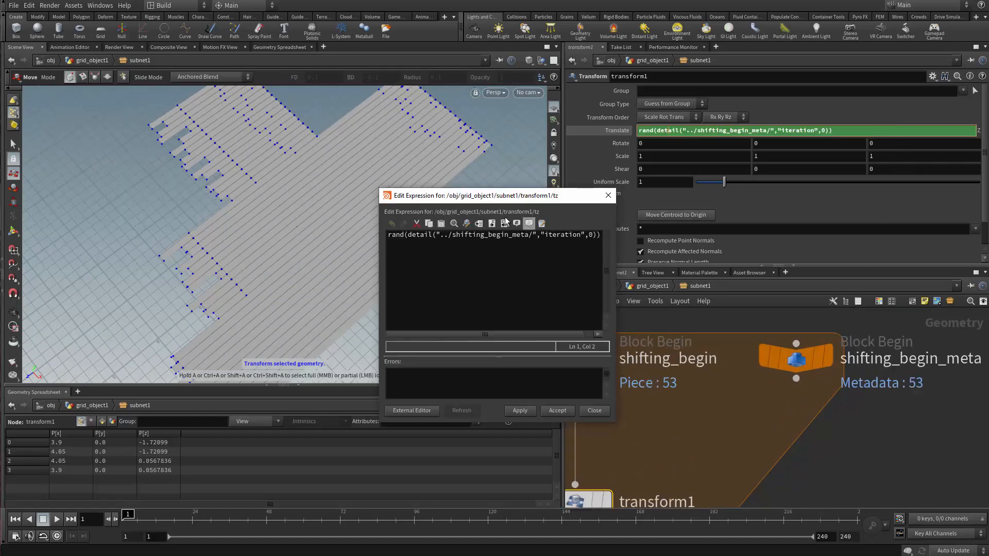
drag(488, 195, 455, 170)
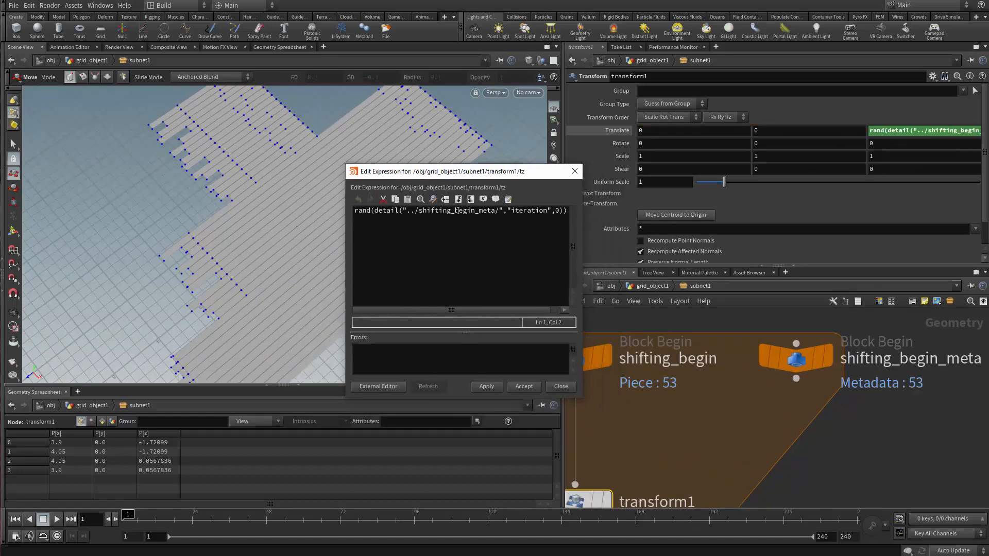
- Examine the detail attributes of shifting_begin_meta in the geometry spreadsheet and how its loop nodes relate
click(796, 359)
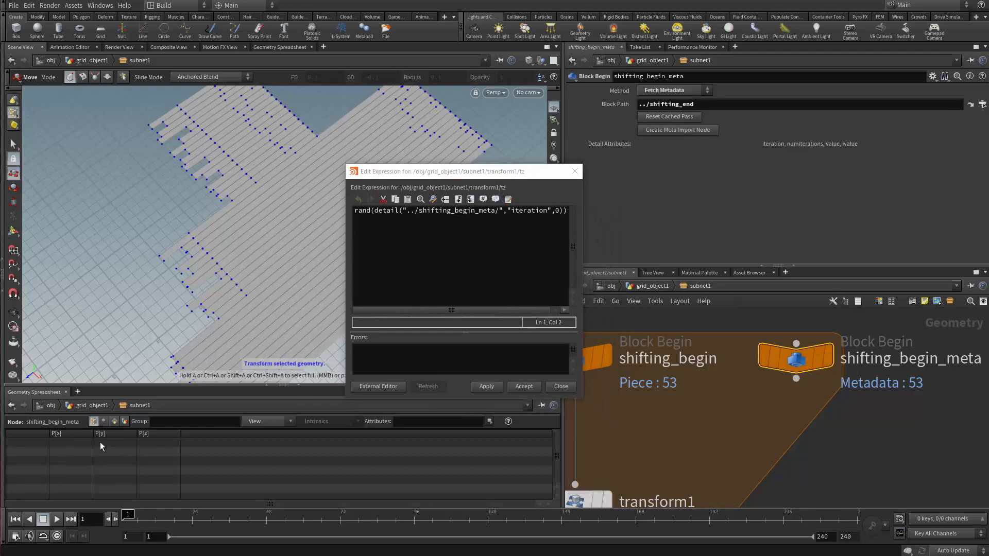
click(126, 421)
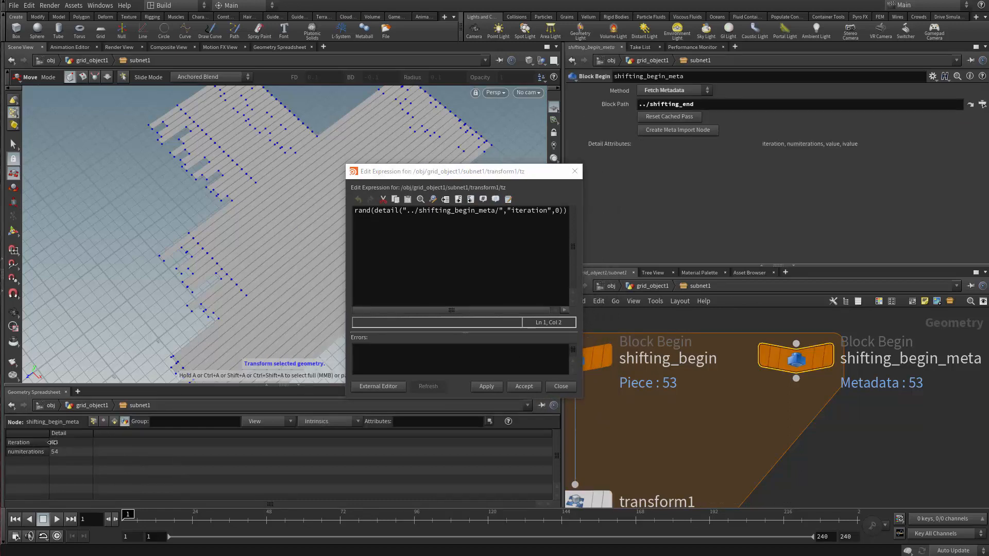
key(h)
scroll(742, 431, up, 2)
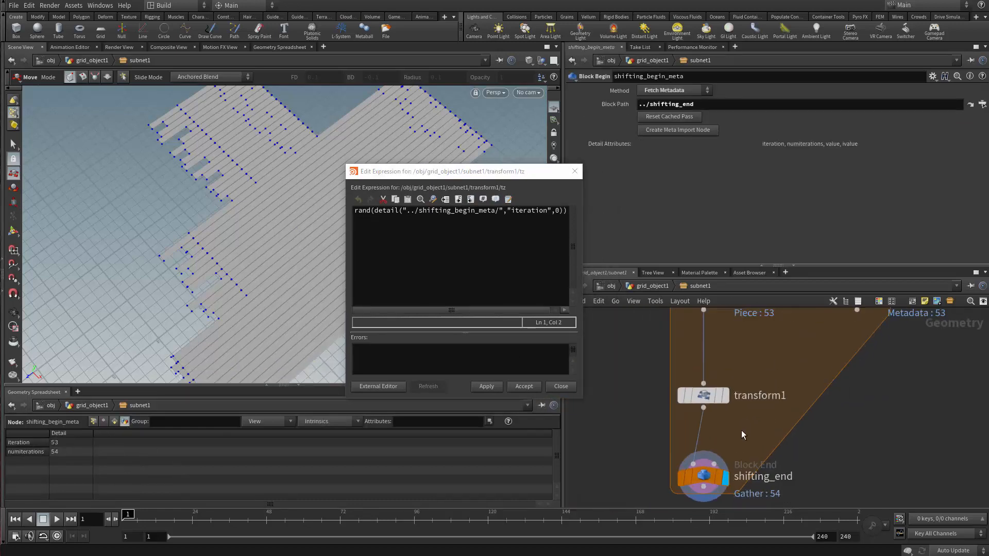
scroll(733, 431, down, 2)
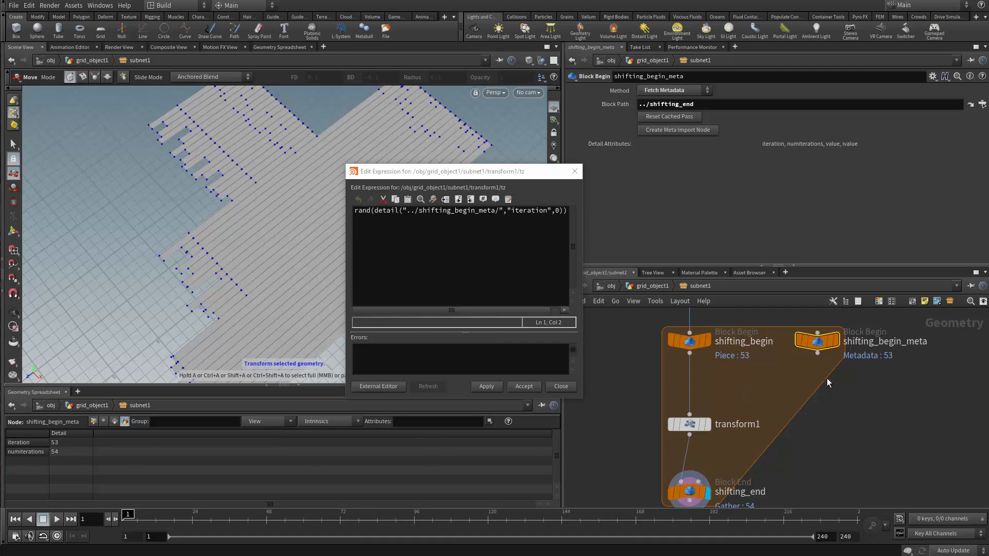
scroll(881, 400, up, 2)
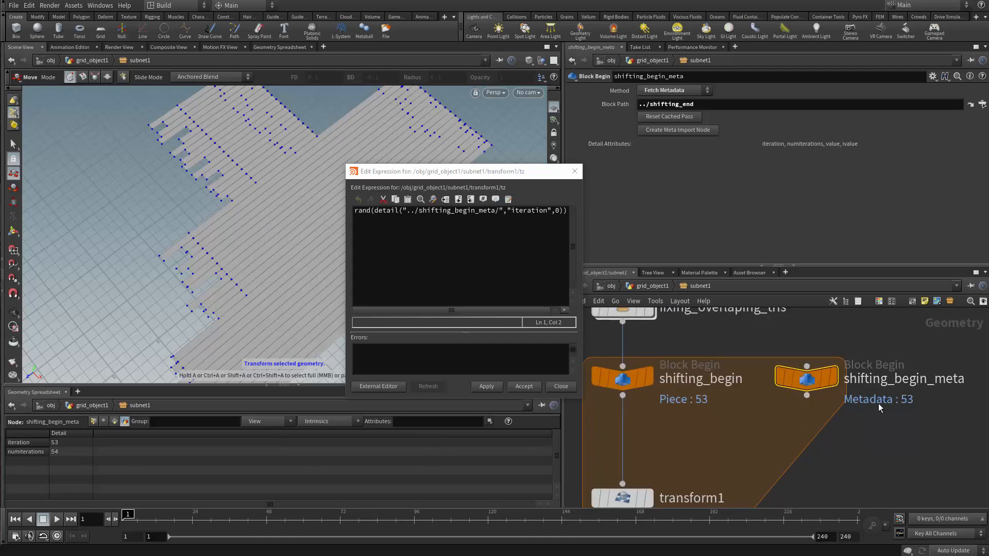
middle_drag(774, 425, 810, 384)
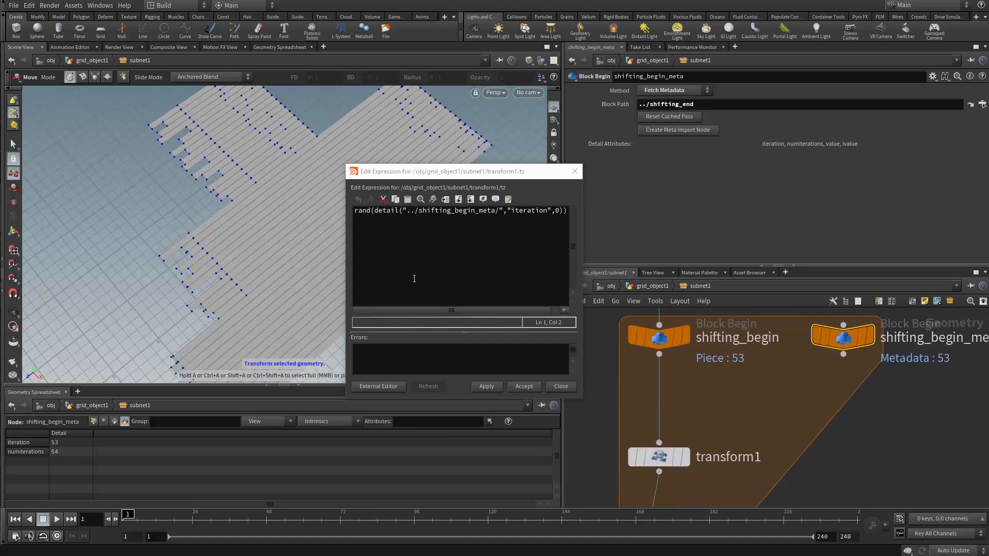
- Wrap the rand expression for transform1's Z translation in fit01 with a range of -1 to 1 and apply it
click(354, 220)
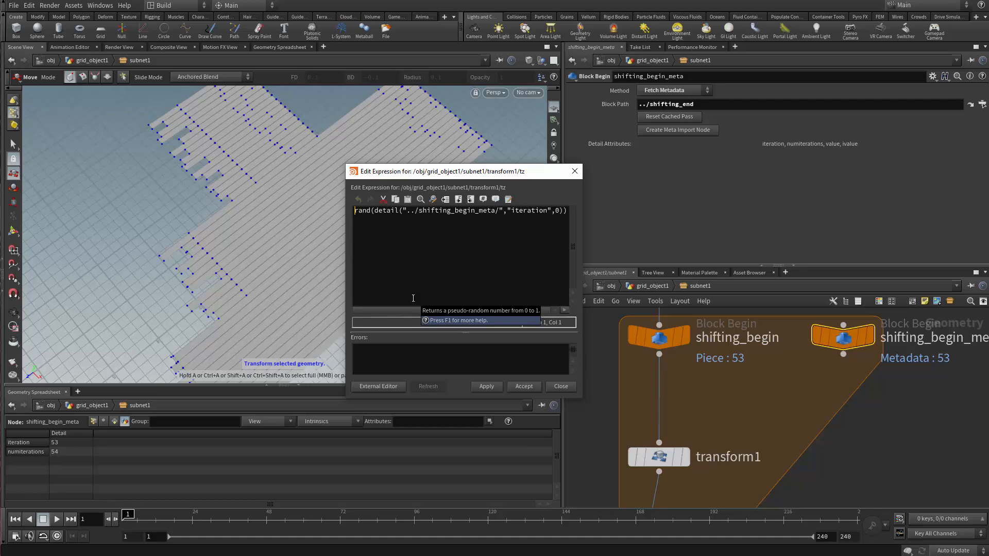
text(fit01)
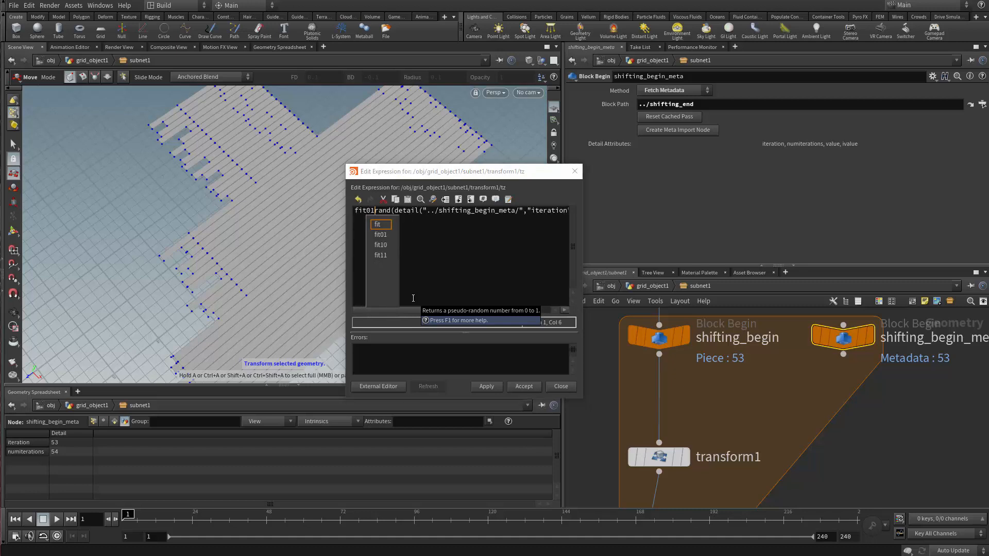
text(()
key(Right)
key(Right)
key(Right)
key(Right)
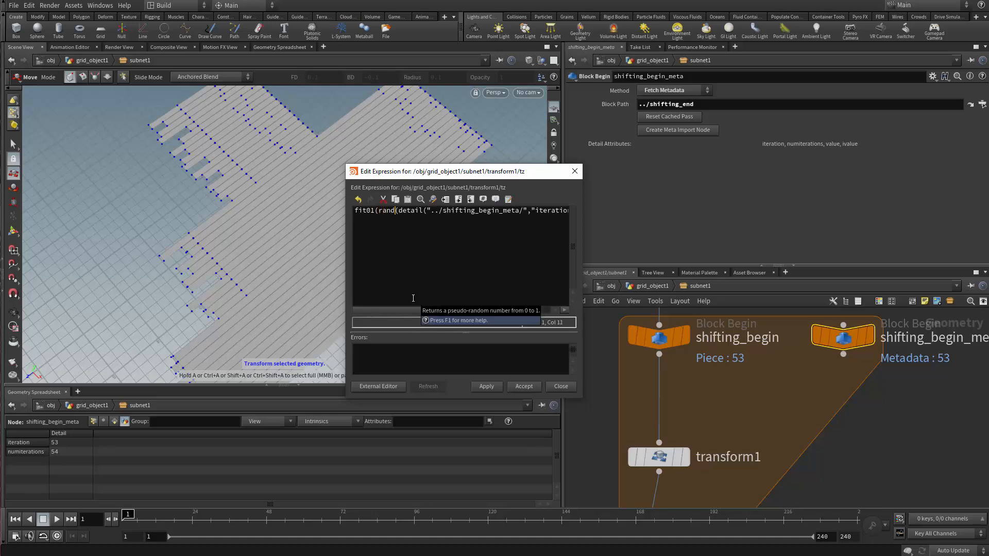
key(Right)
key(Right)
key(Right)
key(Right)
key(Right)
key(Right)
key(Right)
key(Right)
key(Right)
key(Right)
key(Right)
key(Right)
key(Right)
key(Right)
key(Right)
key(Right)
key(Right)
key(Right)
key(Right)
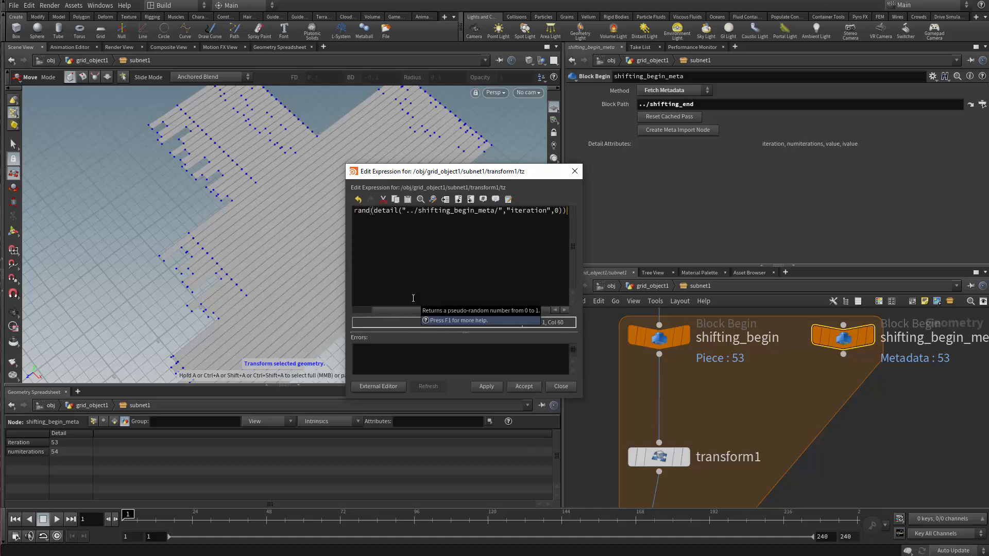
text())
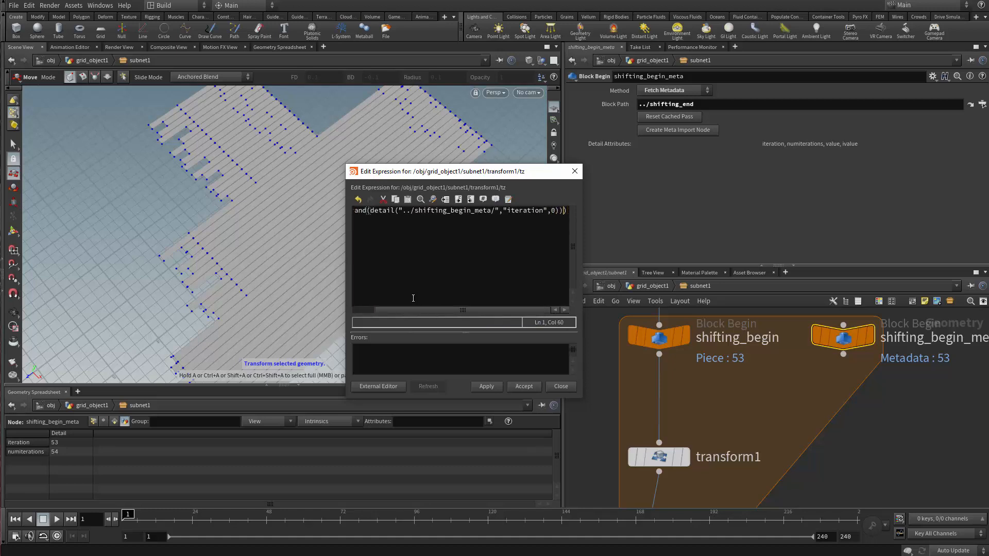
text(,)
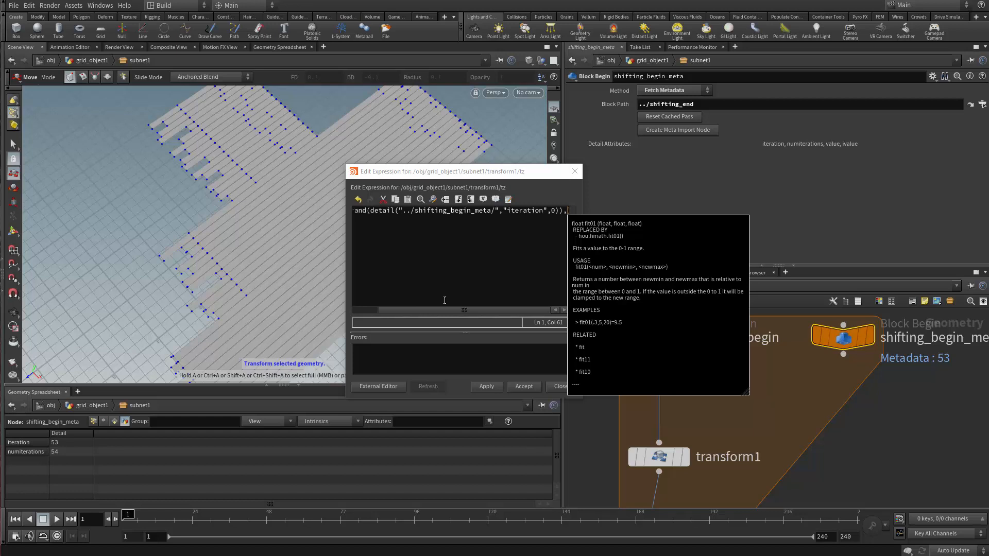
text(-1)
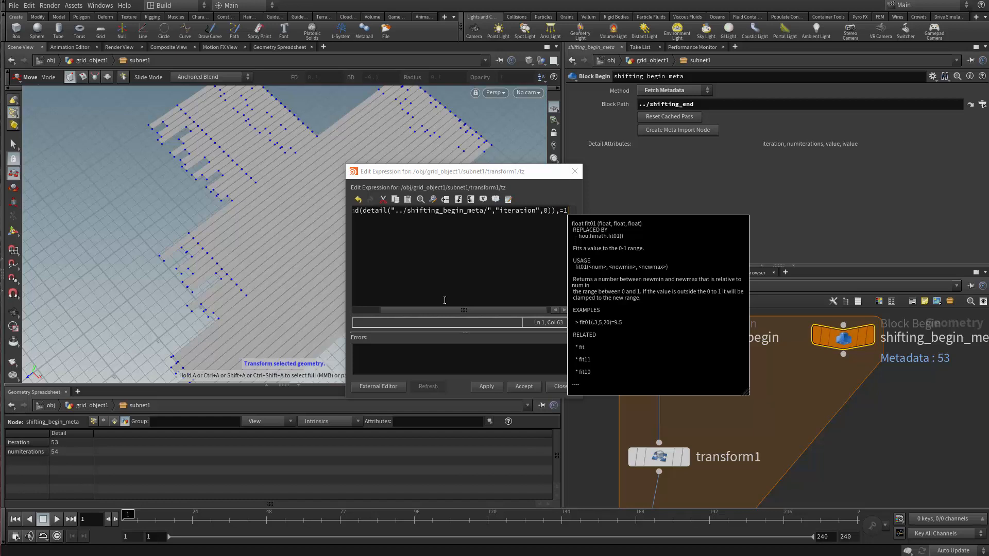
text(-1,1))
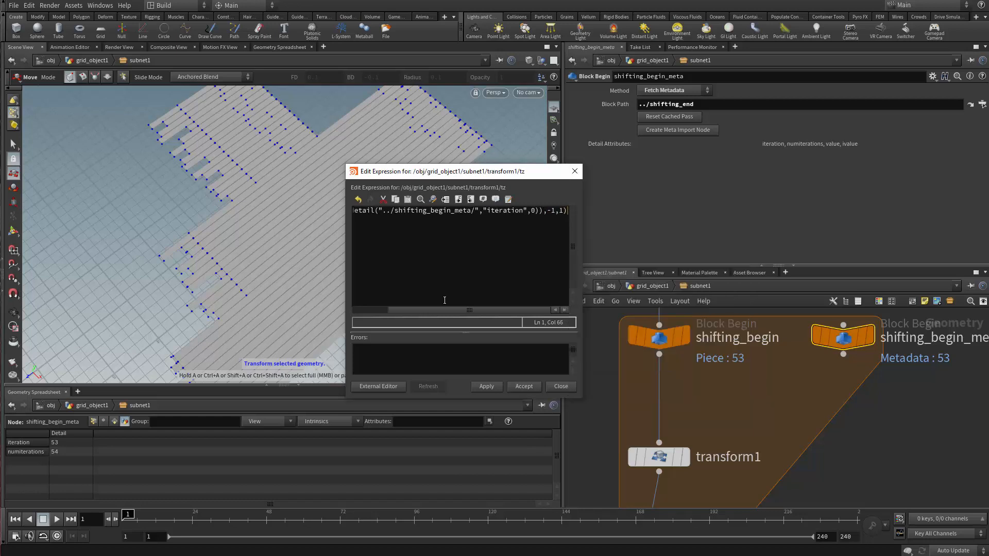
click(478, 389)
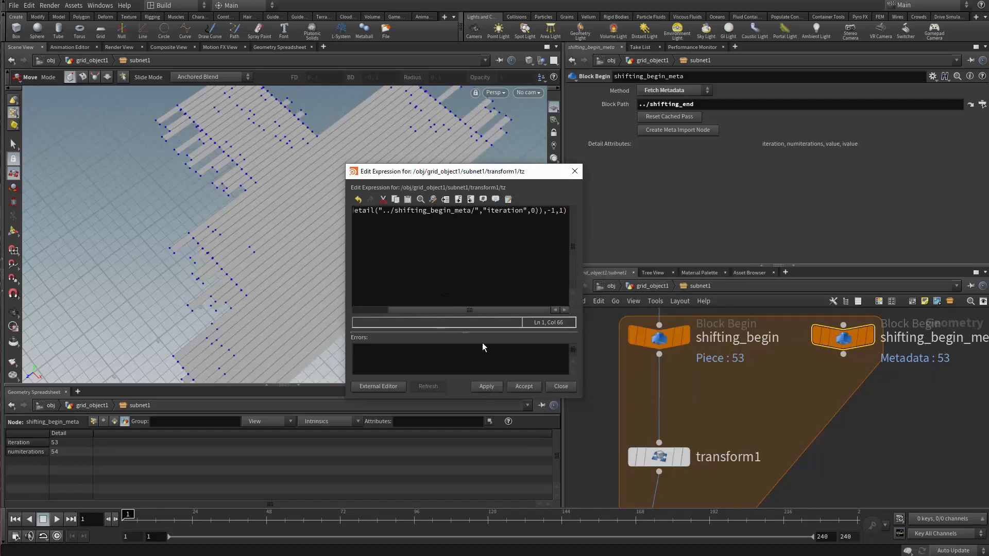
- Move the expression editor off the planks, inspect the shifted planks, and enlarge the editor to fit the whole expression
drag(479, 164, 493, 280)
drag(487, 242, 485, 322)
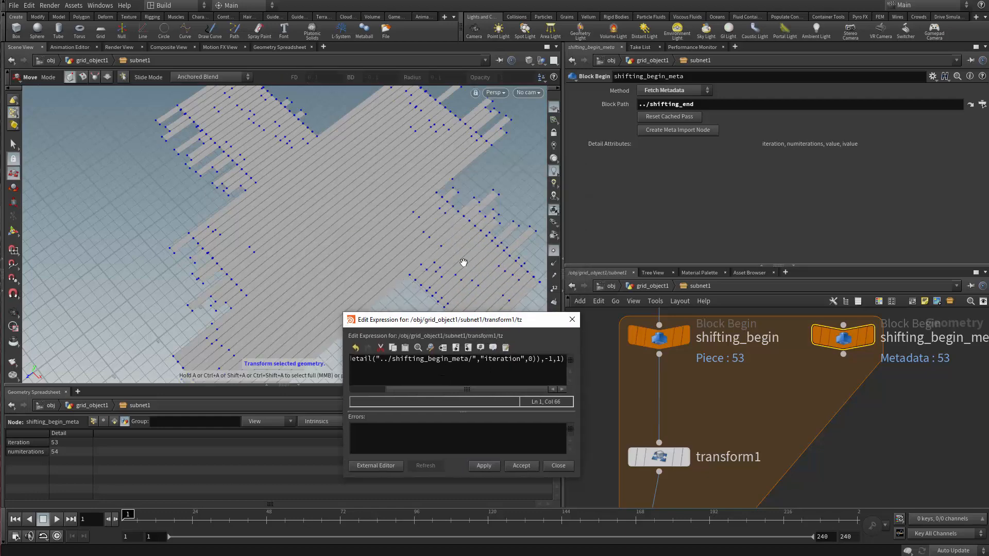
alt+right_drag(437, 221, 247, 207)
scroll(247, 207, up, 5)
key(t)
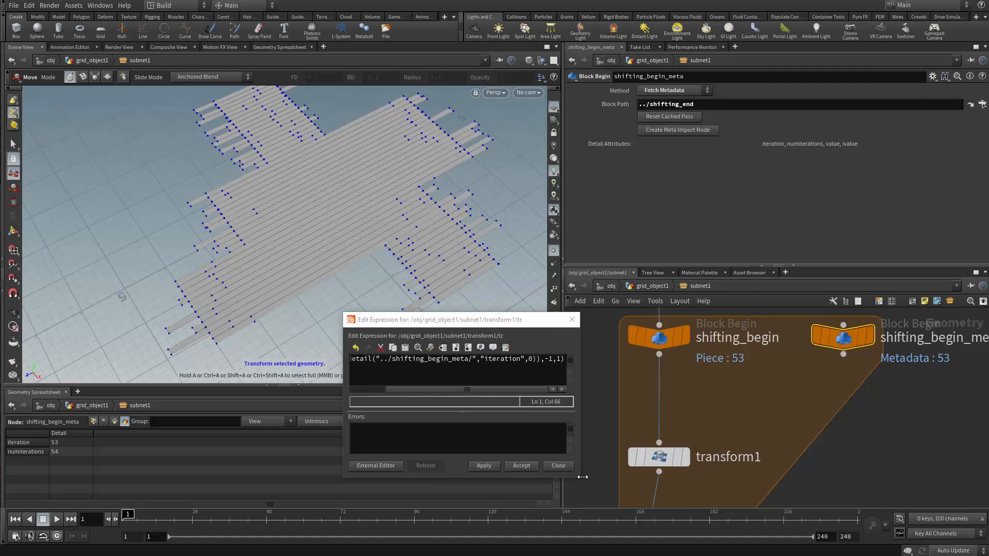
drag(582, 478, 628, 530)
drag(547, 319, 489, 303)
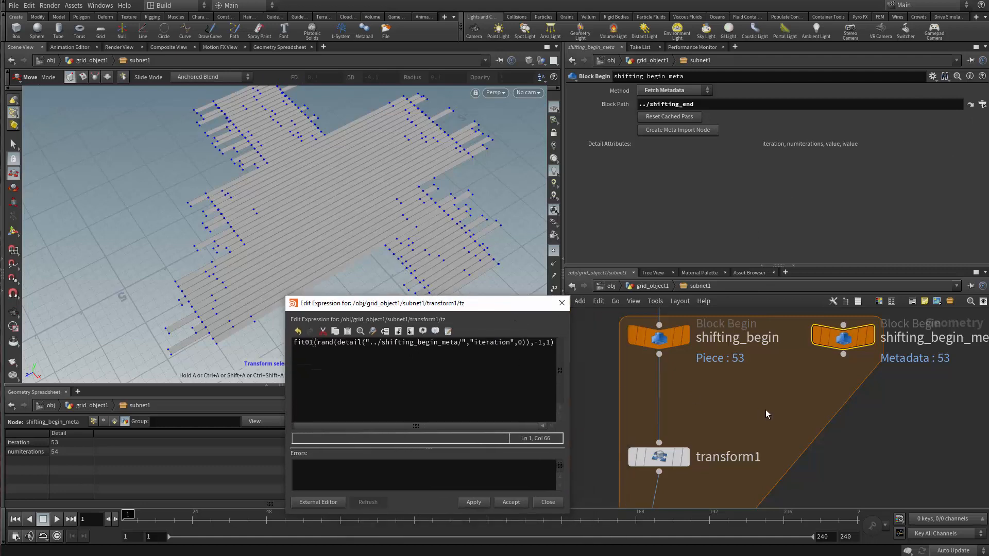
- Go up to grid_object1, open the PlankGenerator asset's type properties, and add a Float parameter below plankSize
key(u)
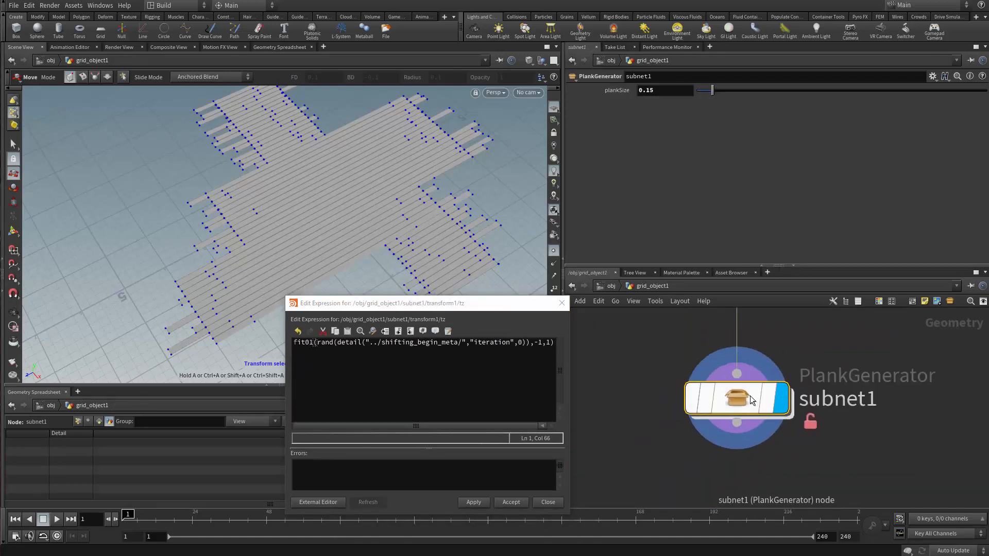
click(74, 6)
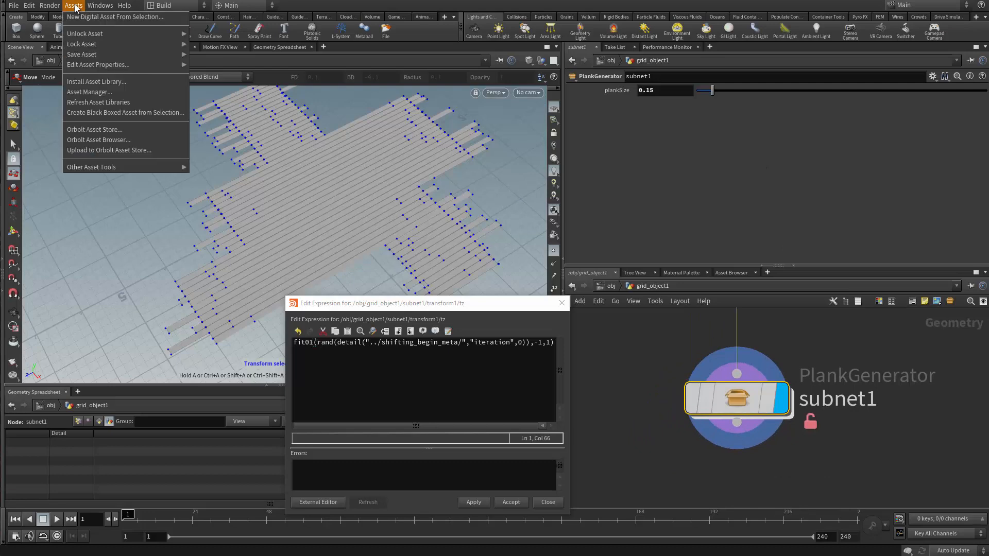
mouse_move(149, 63)
click(221, 65)
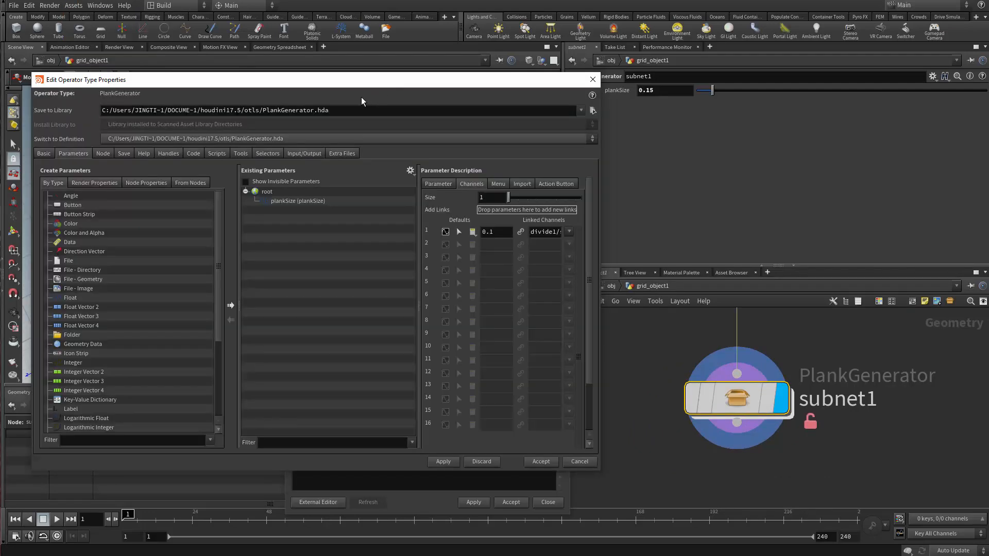
drag(351, 84, 407, 67)
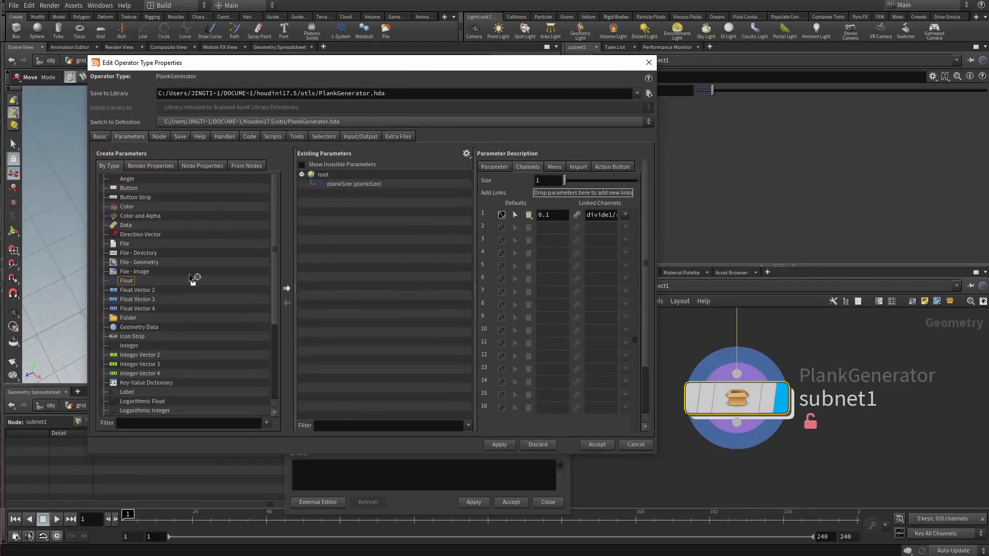
drag(127, 281, 319, 178)
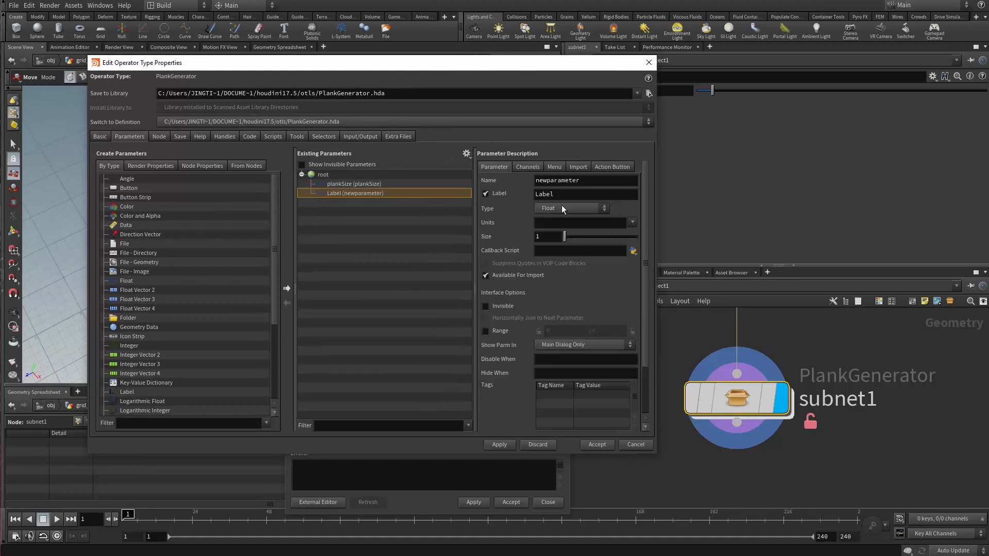
- Set both the name and the label of the new Float parameter to plankShifting
double_click(554, 179)
key(BackSpace)
text(plankShifting)
key(Return)
key(ctrl+c)
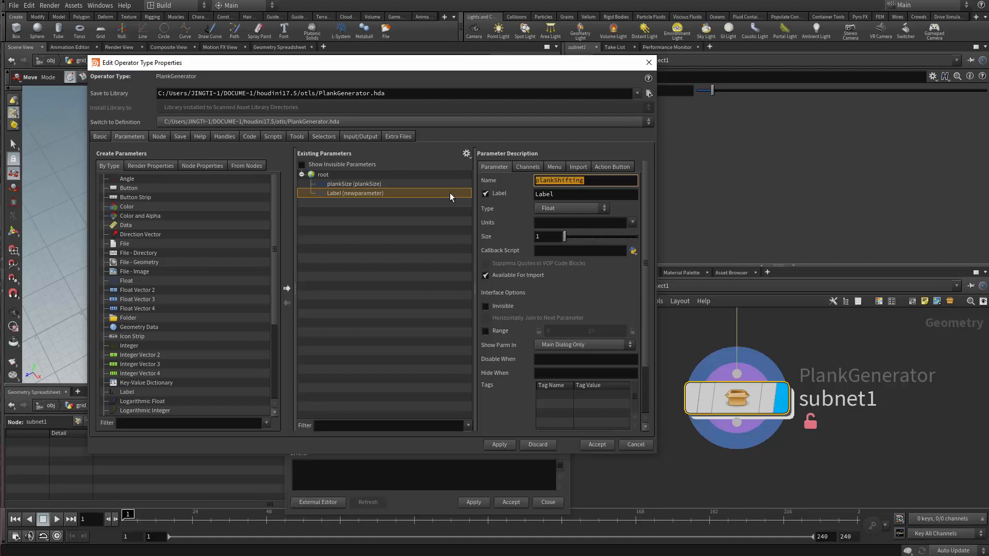
drag(571, 194, 471, 211)
key(ctrl+v)
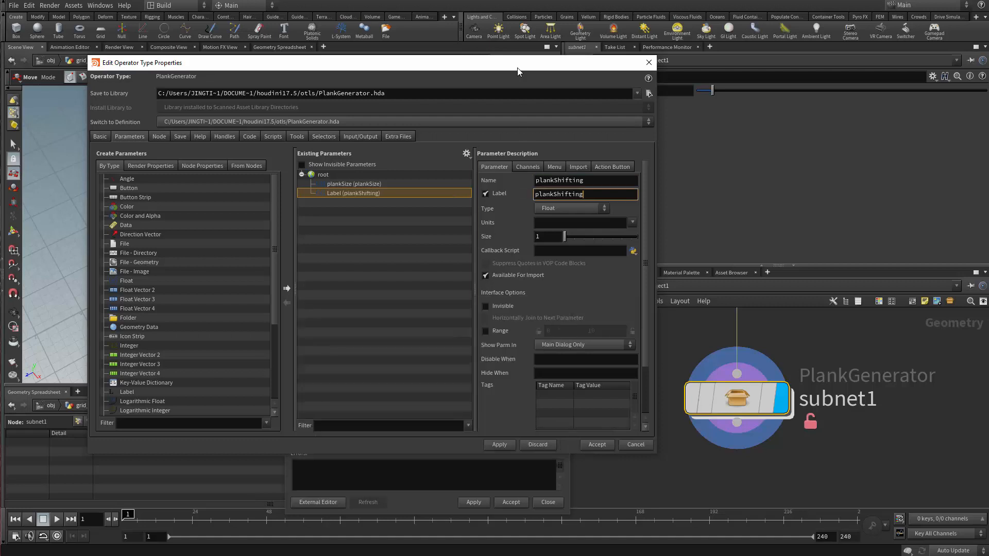
- Enable the range of plankShifting with a maximum of 1, and apply and accept the asset changes
drag(517, 67, 383, 52)
click(350, 316)
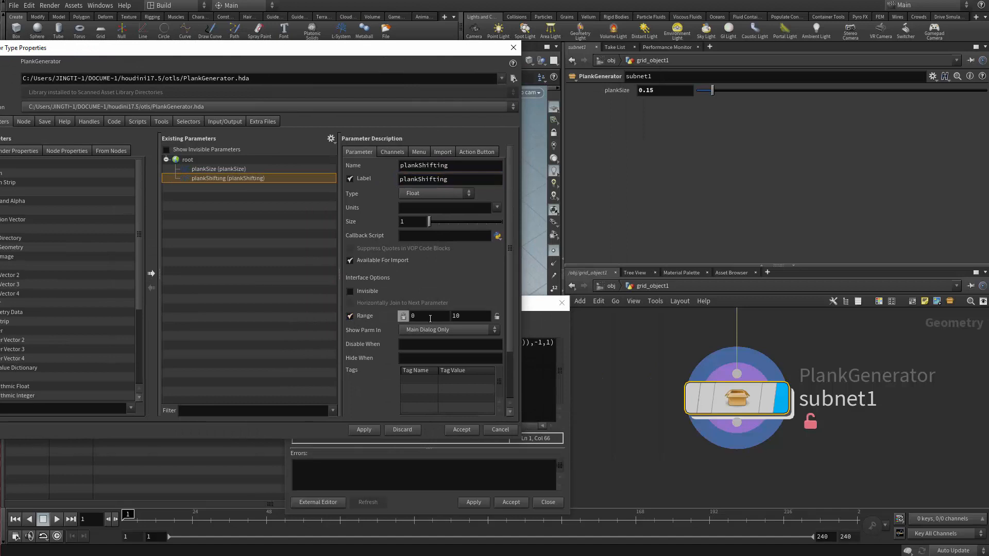
double_click(467, 316)
text(1)
key(Return)
click(390, 151)
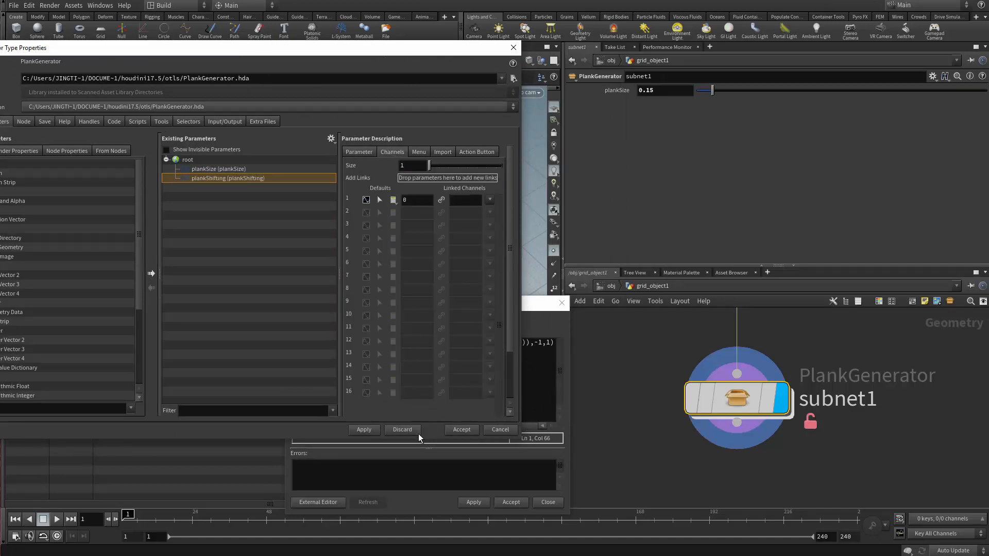
click(364, 429)
click(461, 430)
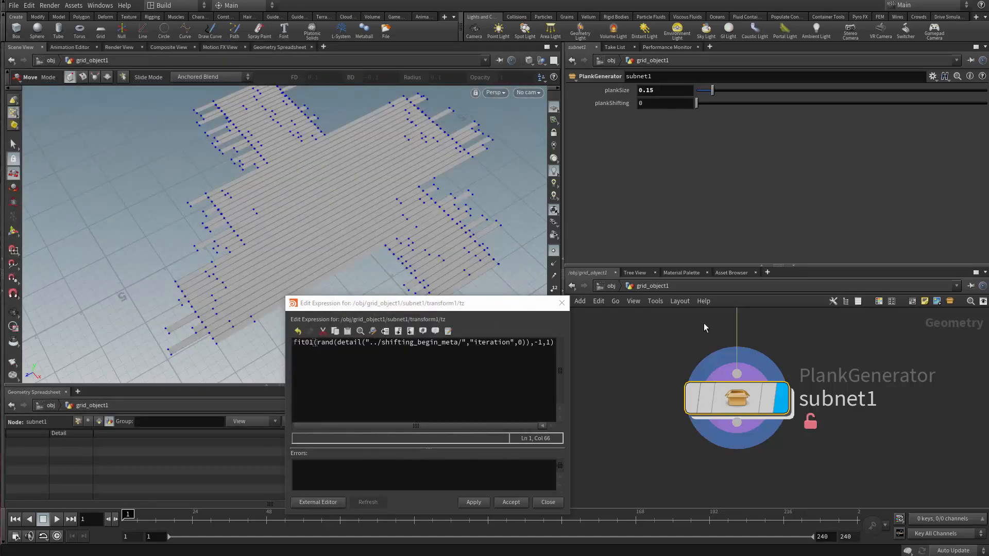
- Return inside subnet1 and reopen the expression editor for transform1's Z translation in a larger window
double_click(720, 406)
click(557, 303)
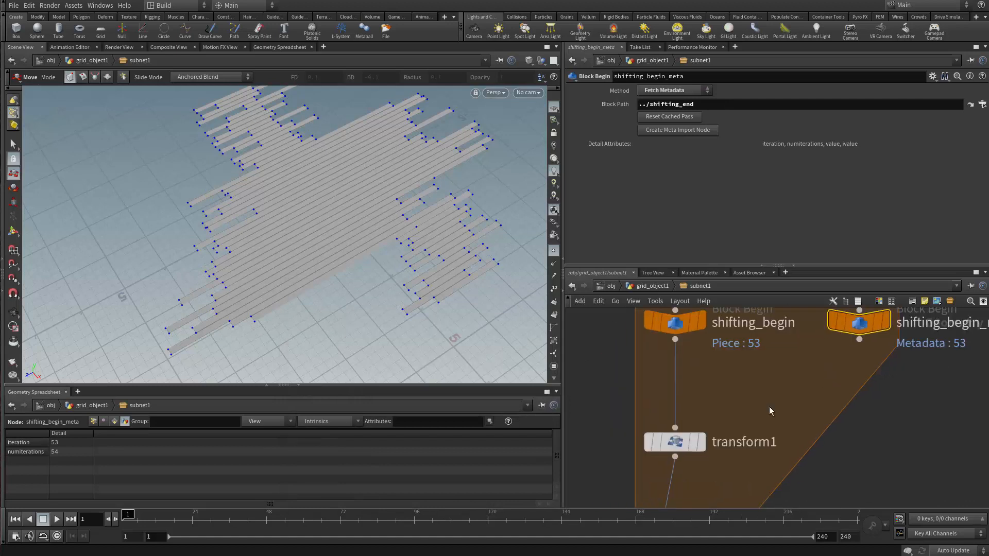
click(675, 441)
click(909, 130)
key(alt+e)
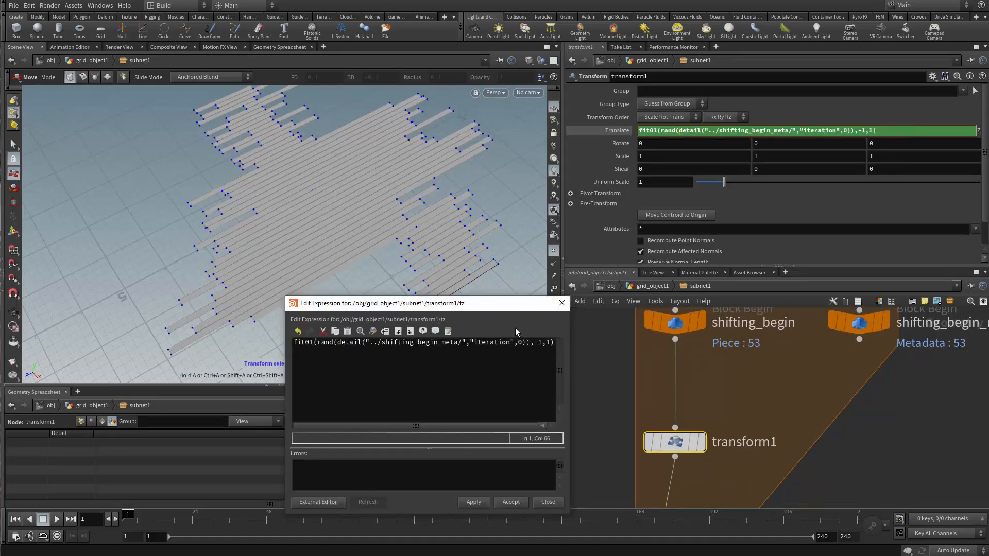
drag(477, 438, 717, 460)
- Replace the fit01 lower bound with -ch("../plankShifting")
click(446, 267)
key(BackSpace)
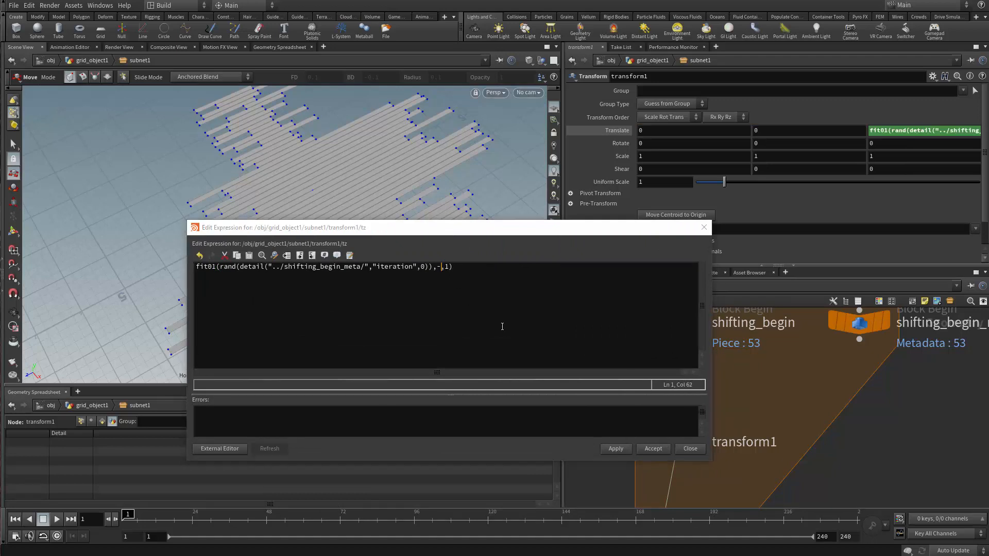
text(ch())
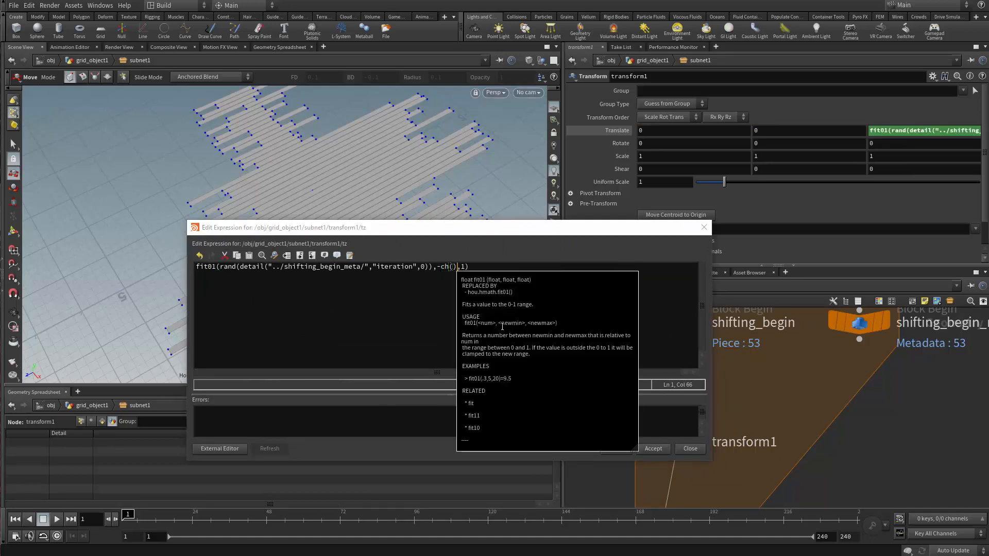
key(Left)
key(Left)
key(Left)
key(Left)
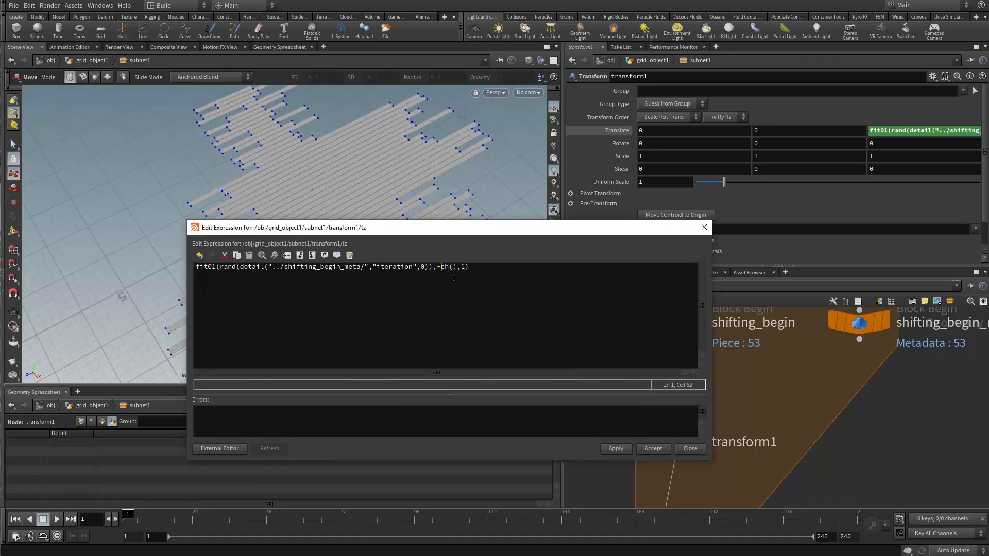
text("../)
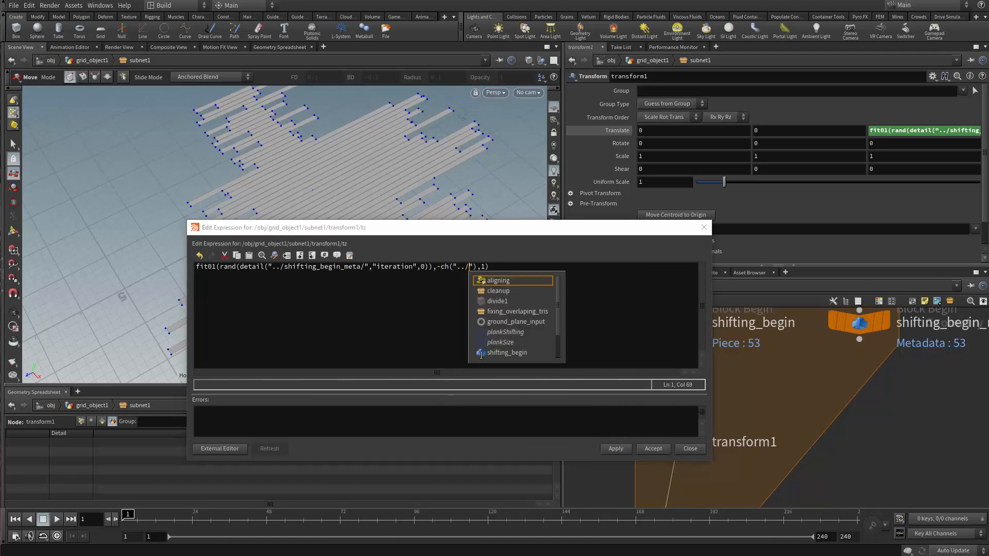
key(Down)
key(Down)
key(Down)
key(Down)
key(Down)
key(Return)
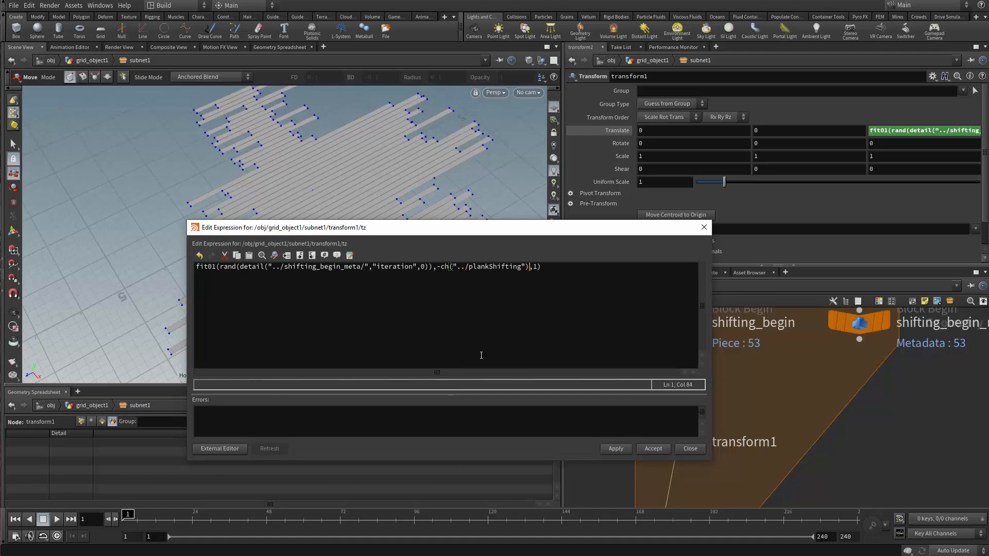
- Reuse the channel reference to replace the fit01 upper bound with ch("../plankShifting"), and apply and accept the expression
key(shift+Left)
key(shift+Left)
key(shift+Left)
key(shift+Left)
key(shift+Left)
key(shift+Left)
key(shift+Left)
key(shift+Left)
key(shift+Left)
key(shift+Left)
key(shift+Left)
key(shift+Left)
key(shift+Left)
key(shift+Left)
key(shift+Left)
key(shift+Left)
key(shift+Left)
key(shift+Left)
key(shift+Left)
key(shift+Left)
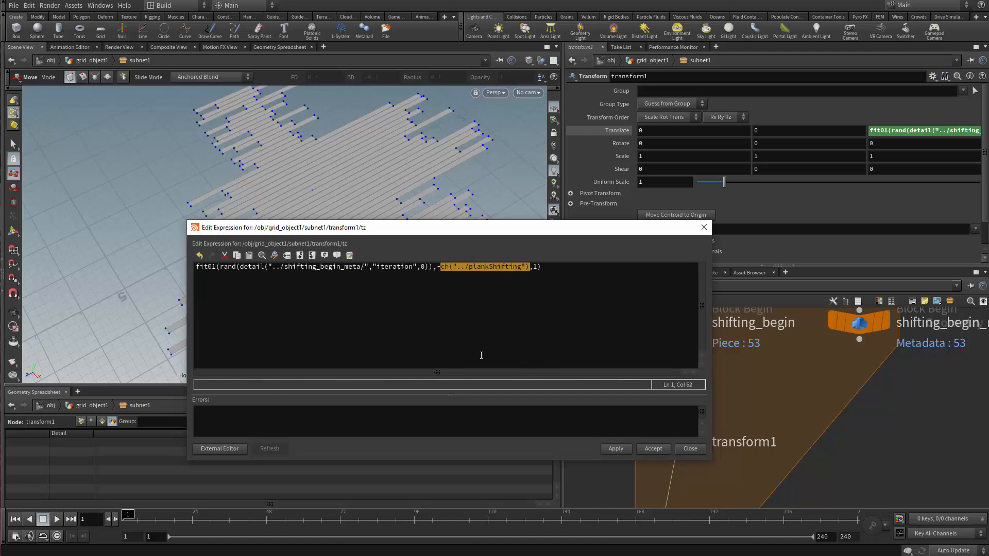
key(Right)
key(Right)
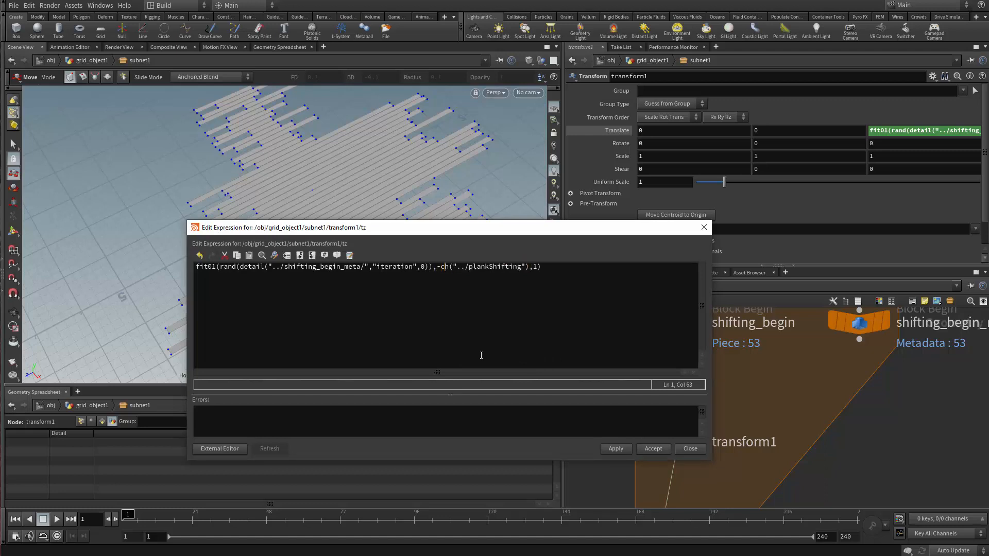
key(BackSpace)
text(-ch("../plankShifting"))
key(Left)
key(Left)
key(Left)
key(Left)
key(Left)
key(Left)
key(Left)
key(Left)
key(Left)
key(Left)
key(Left)
key(Left)
key(Left)
key(Left)
key(Left)
key(Left)
key(Left)
key(Left)
key(BackSpace)
drag(553, 234, 525, 214)
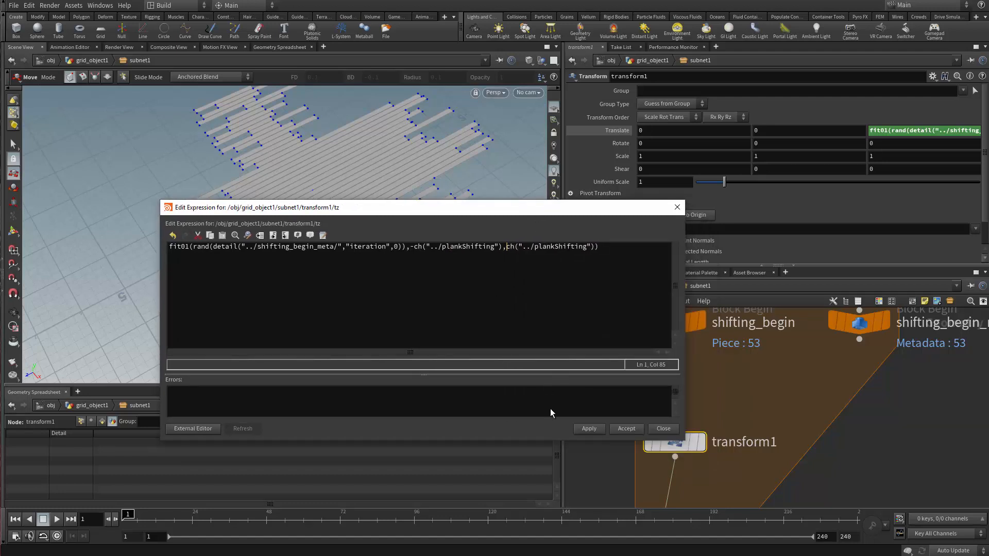
click(586, 429)
click(633, 428)
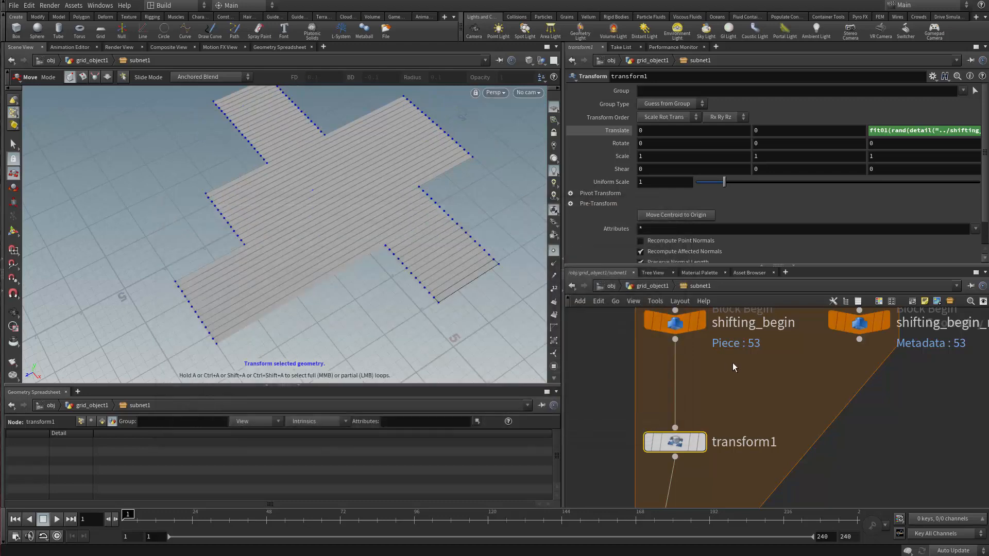
- Go back up to grid_object1 and set plankShifting on the PlankGenerator node to 0.21
click(659, 289)
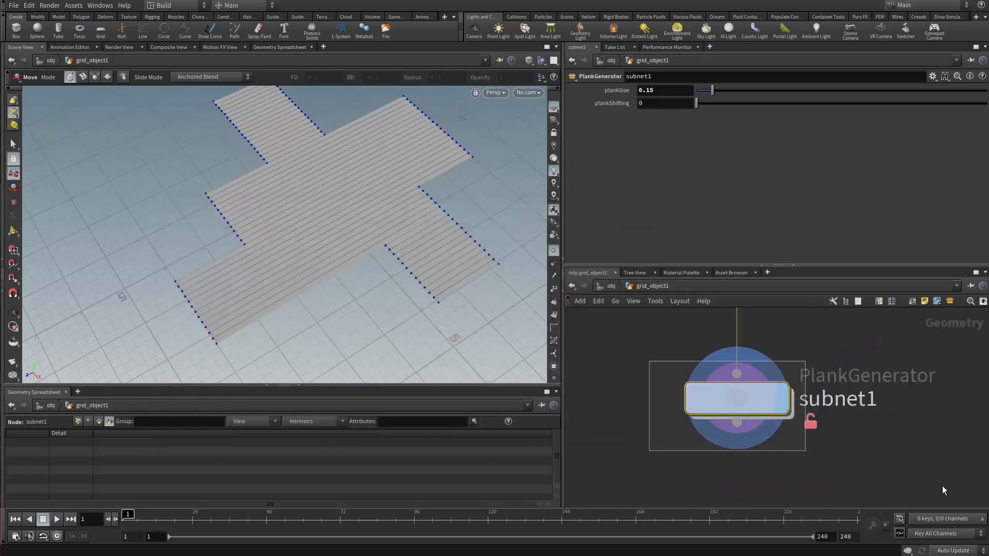
drag(696, 104, 756, 131)
alt+drag(449, 251, 412, 221)
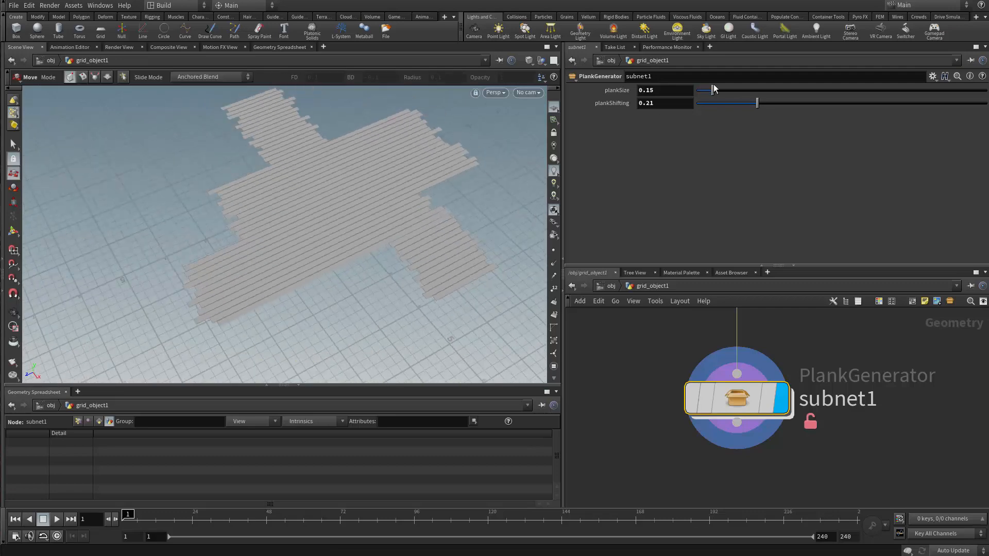
- Set plankShifting to 0.144, and from inside subnet1 open the PlankGenerator's parameters in a floating window over the viewport
mouse_move(755, 102)
mouse_down()
mouse_move(720, 107)
mouse_move(738, 110)
mouse_up()
key(u)
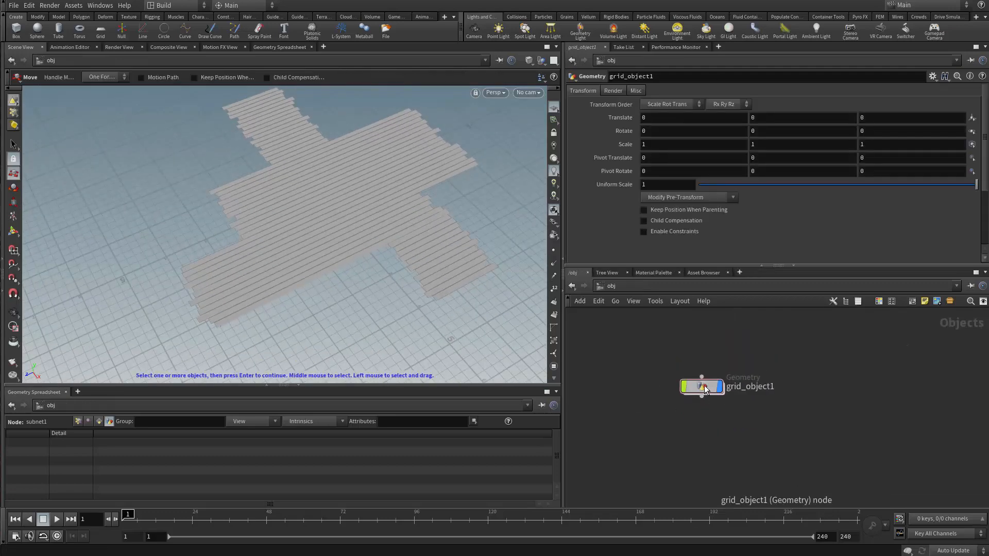
double_click(705, 390)
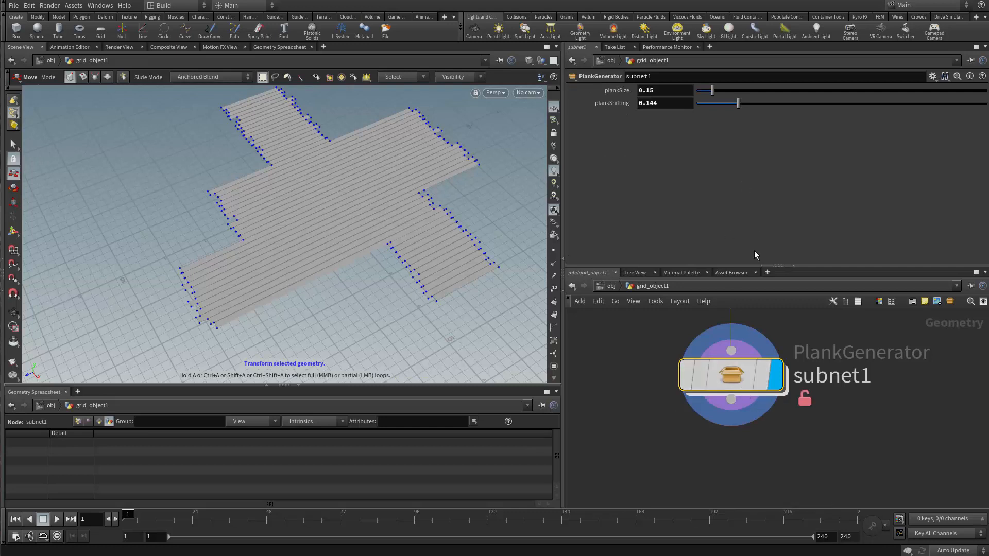
double_click(725, 381)
right_click(695, 287)
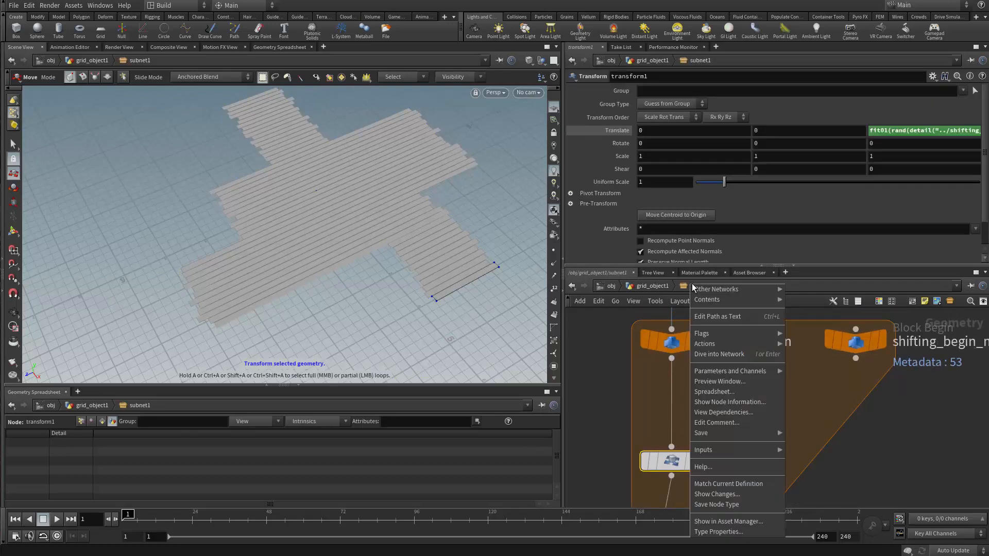
mouse_move(755, 377)
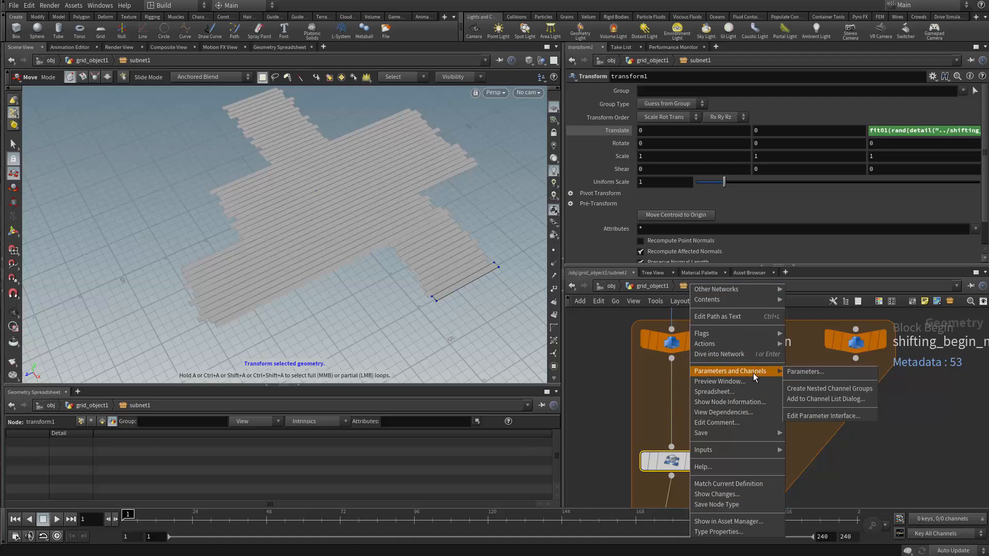
click(805, 371)
drag(737, 351, 101, 283)
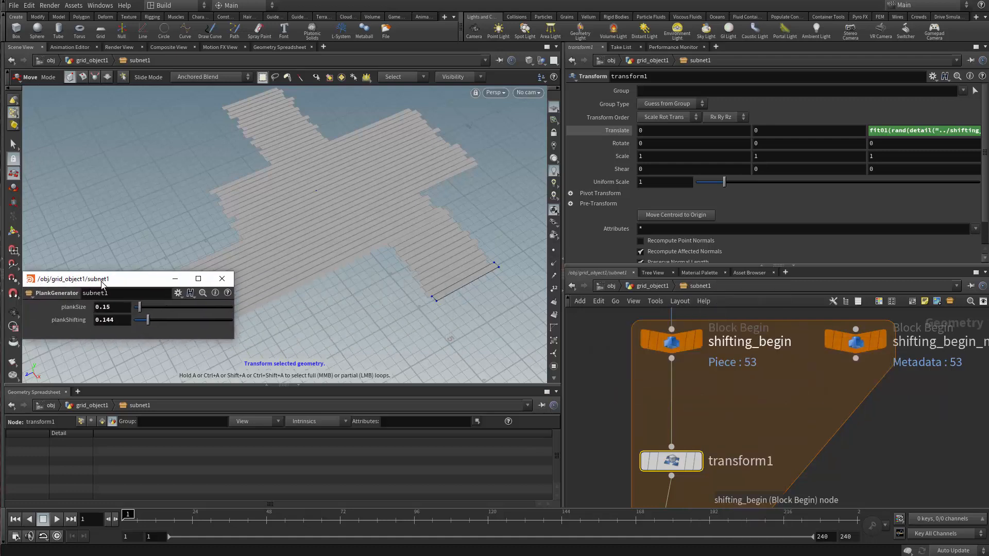
- Try larger values for both plank parameters, then set plankSize to 0.15 and plankShifting to 0.089
mouse_move(149, 320)
mouse_down()
mouse_move(188, 323)
mouse_move(147, 321)
mouse_move(159, 311)
mouse_move(174, 312)
mouse_move(149, 312)
mouse_move(165, 323)
mouse_move(214, 323)
mouse_move(166, 329)
mouse_move(141, 307)
mouse_up()
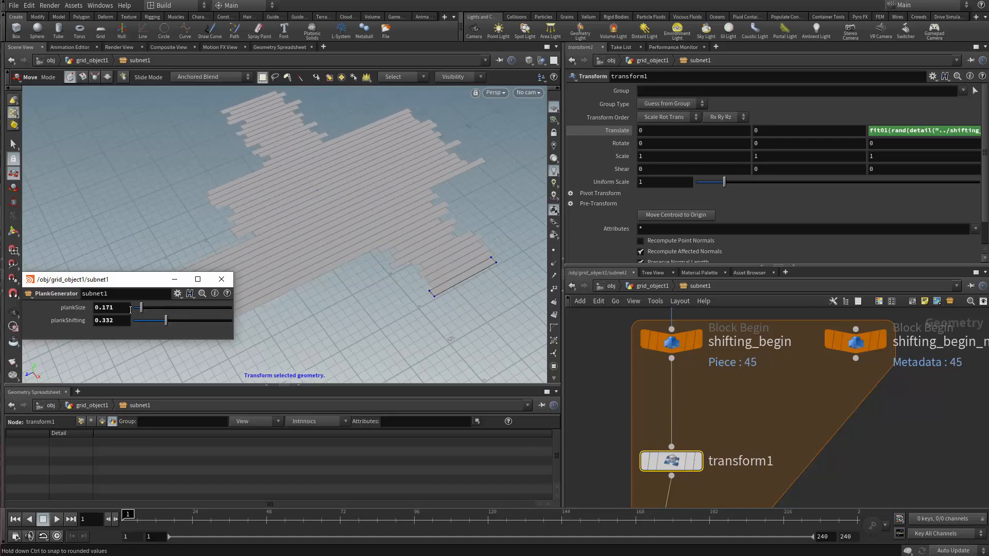
click(131, 310)
text(0.15)
key(Return)
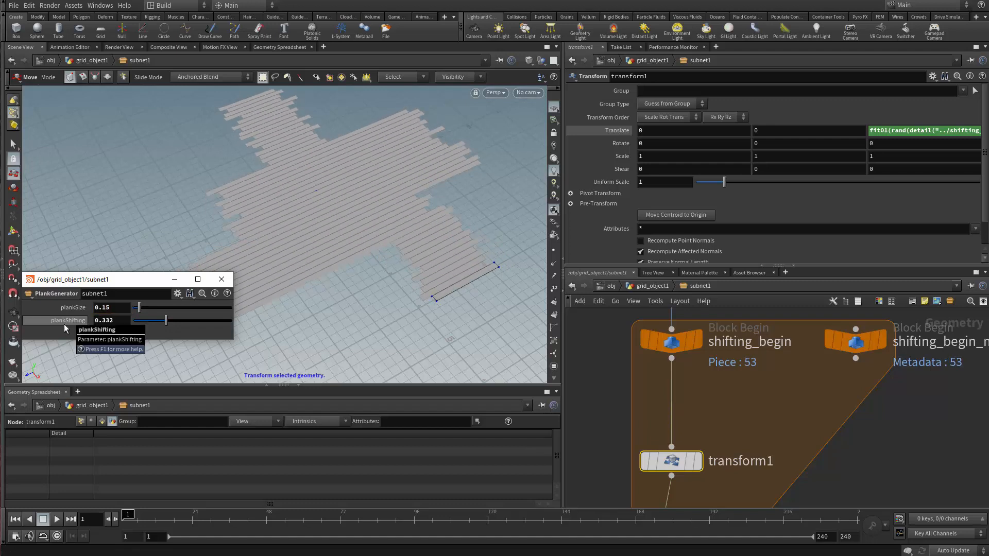
drag(179, 321, 150, 320)
drag(145, 284, 226, 357)
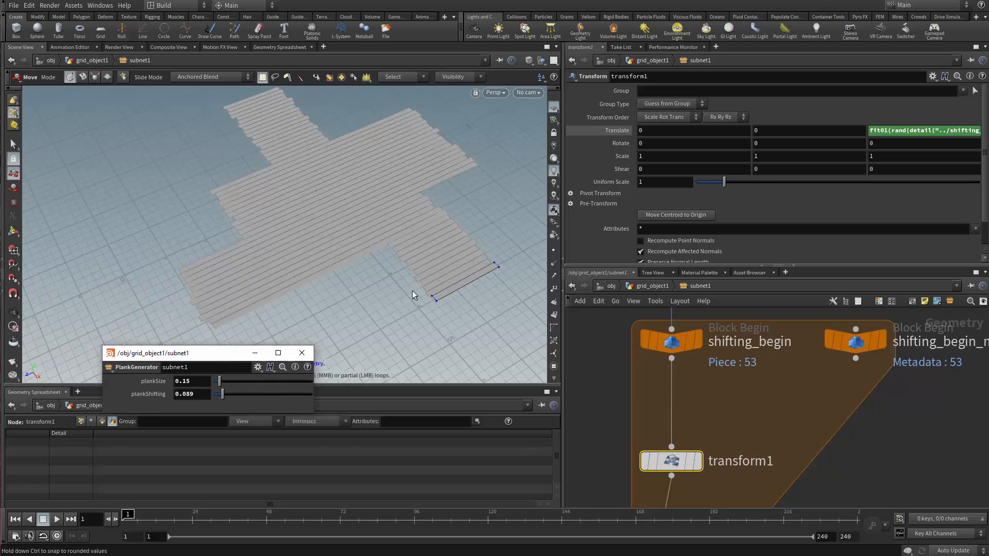
alt+drag(345, 280, 473, 272)
alt+middle_drag(474, 273, 451, 239)
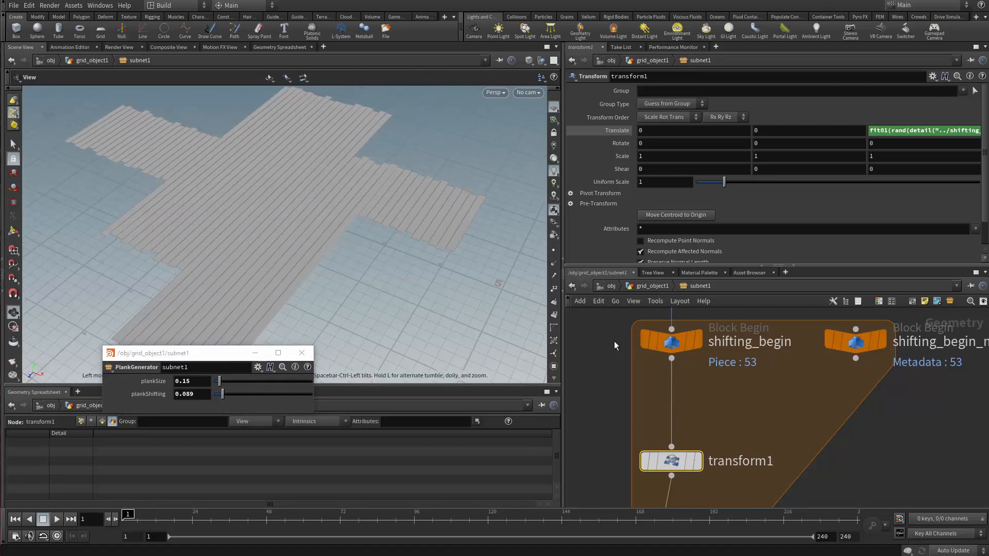
- Check transform1's Z translation expression and arrange transform1, shifting_end and shifting_begin_meta compactly around shifting_begin
scroll(755, 425, down, 4)
scroll(714, 442, up, 3)
scroll(731, 408, up, 2)
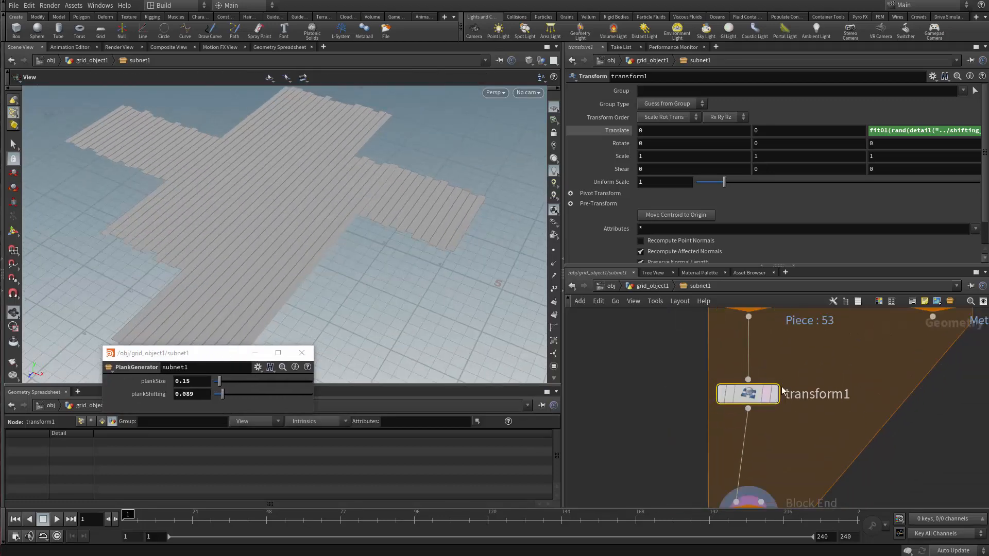
click(903, 132)
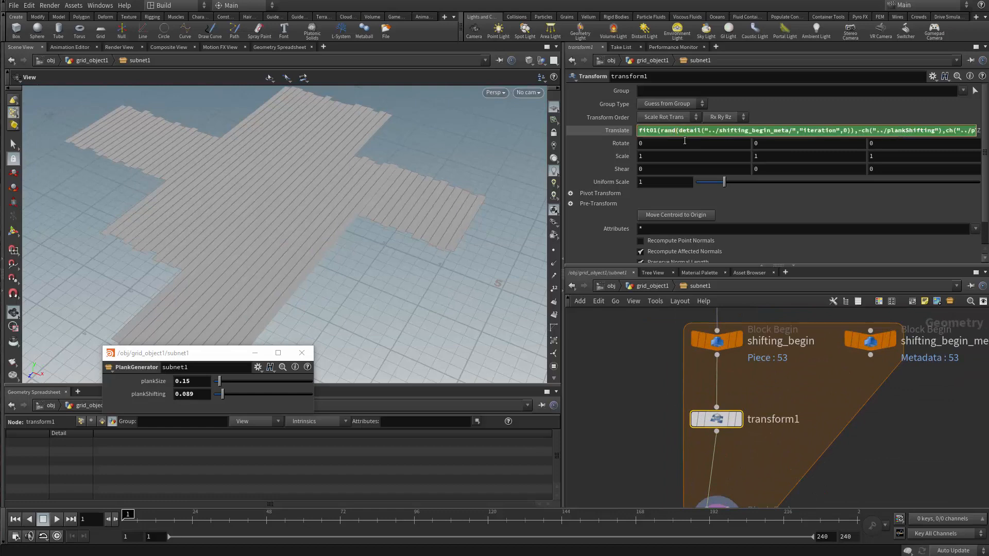
scroll(824, 427, down, 3)
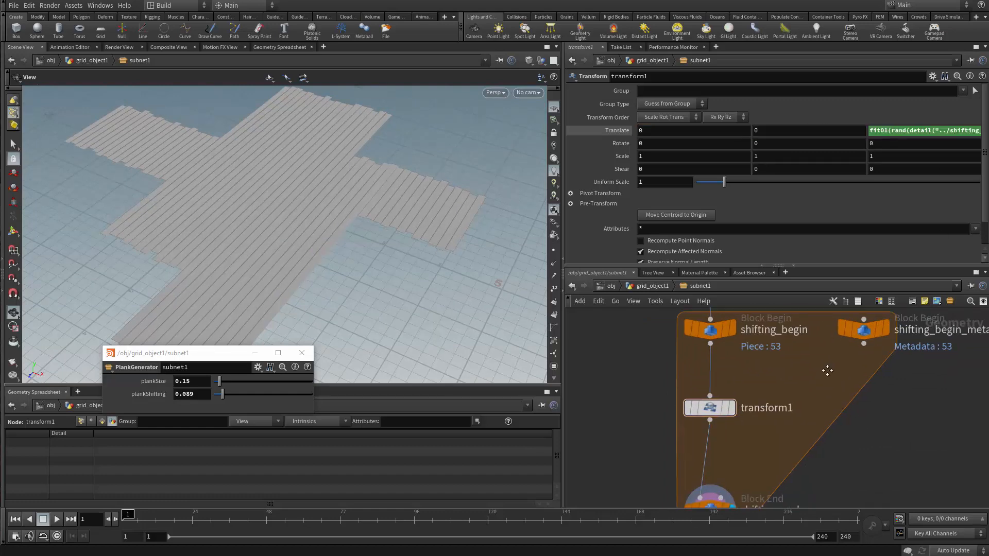
click(745, 367)
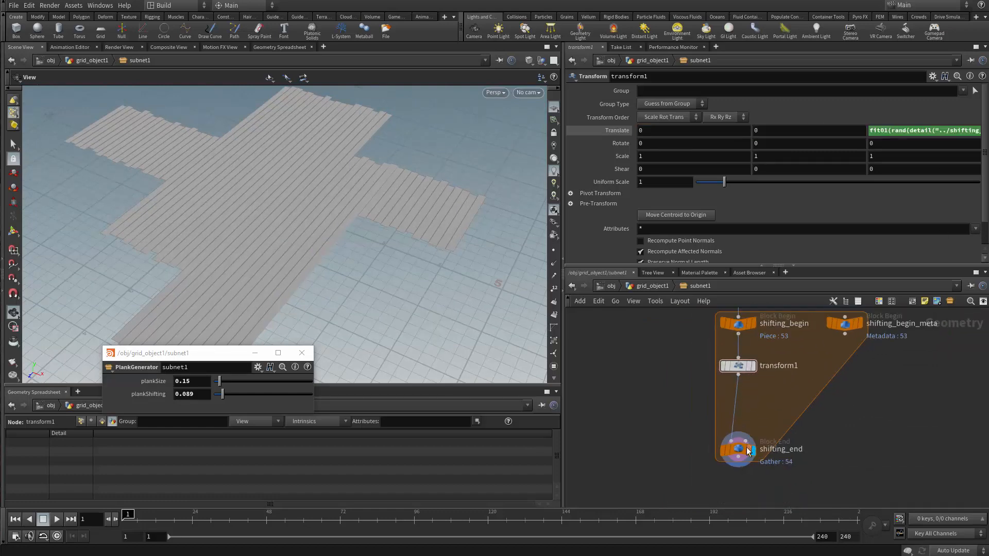
drag(749, 446, 741, 352)
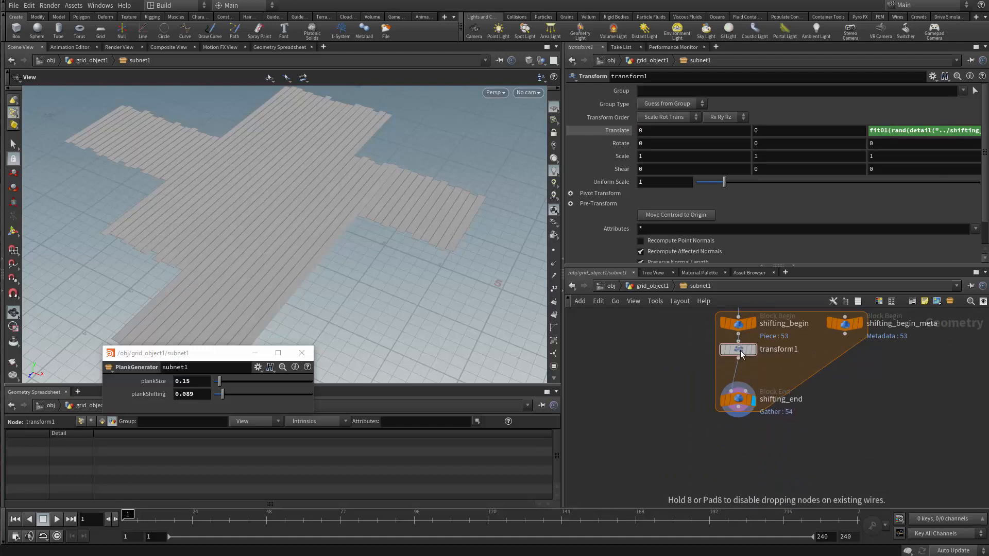
drag(741, 399, 742, 381)
middle_drag(800, 366, 790, 388)
scroll(831, 346, up, 1)
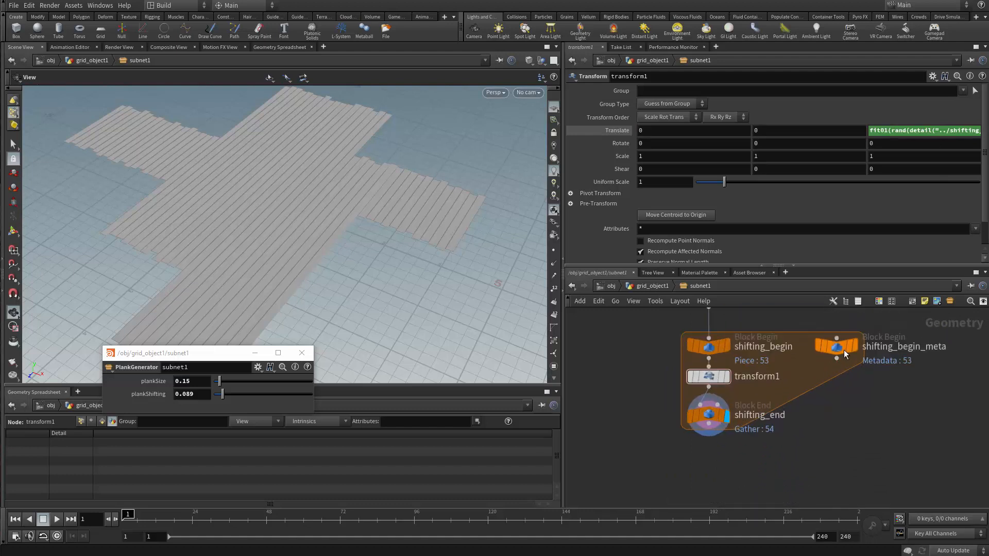
drag(843, 350, 824, 351)
- Collapse shifting_begin, shifting_begin_meta, transform1 and shifting_end into a subnetwork and rename it shifting
scroll(695, 361, down, 2)
middle_drag(653, 376, 644, 404)
drag(638, 364, 827, 465)
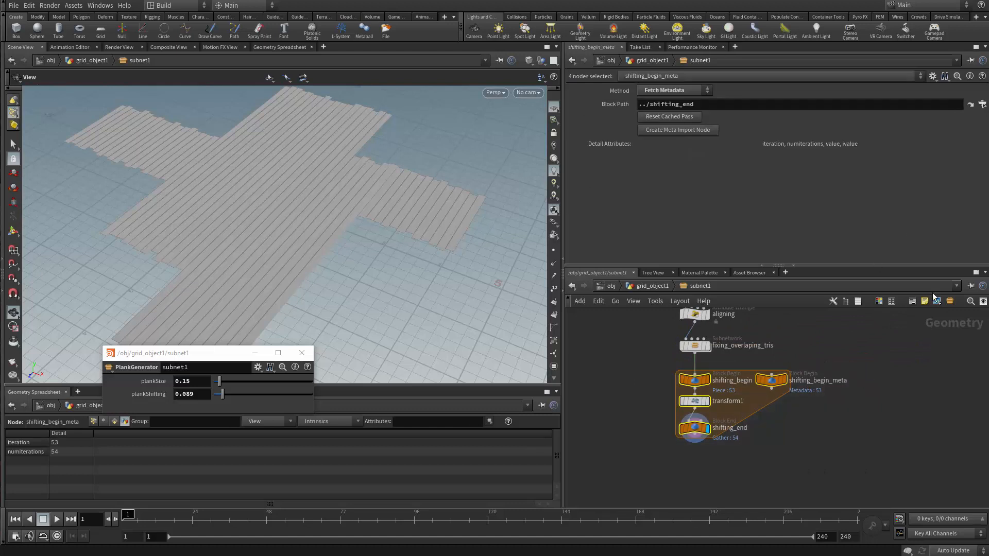
key(shift+c)
scroll(740, 369, up, 2)
drag(731, 390, 630, 395)
double_click(702, 398)
text(shifting)
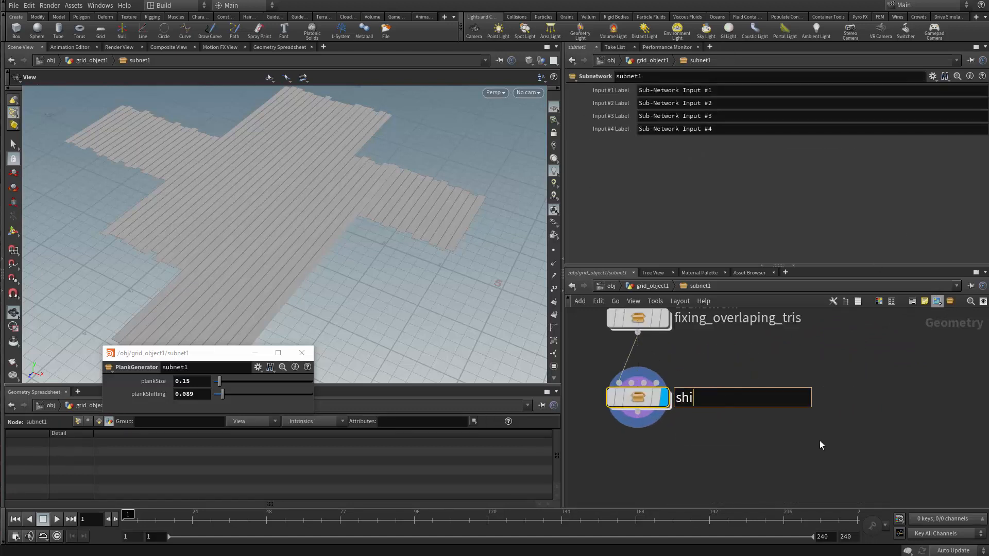
key(Return)
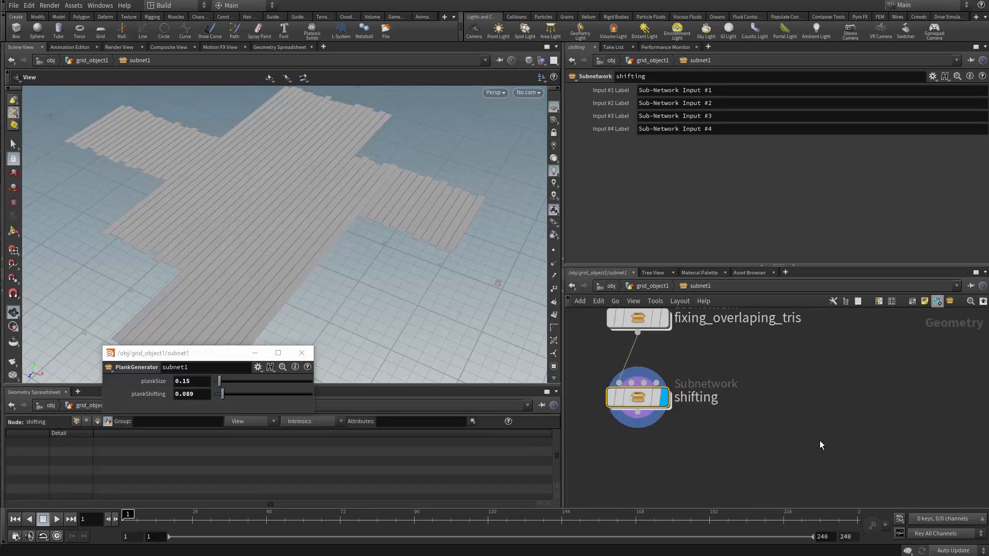
- Examine the shifted planks and the gaps between them up close in the viewport
scroll(742, 466, down, 4)
scroll(700, 431, up, 2)
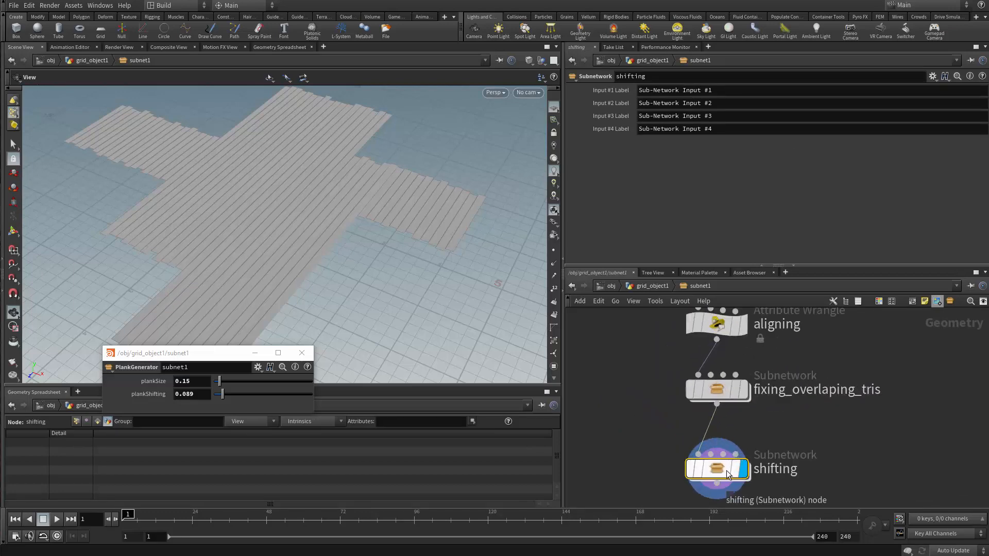
drag(416, 276, 379, 201)
drag(376, 261, 390, 236)
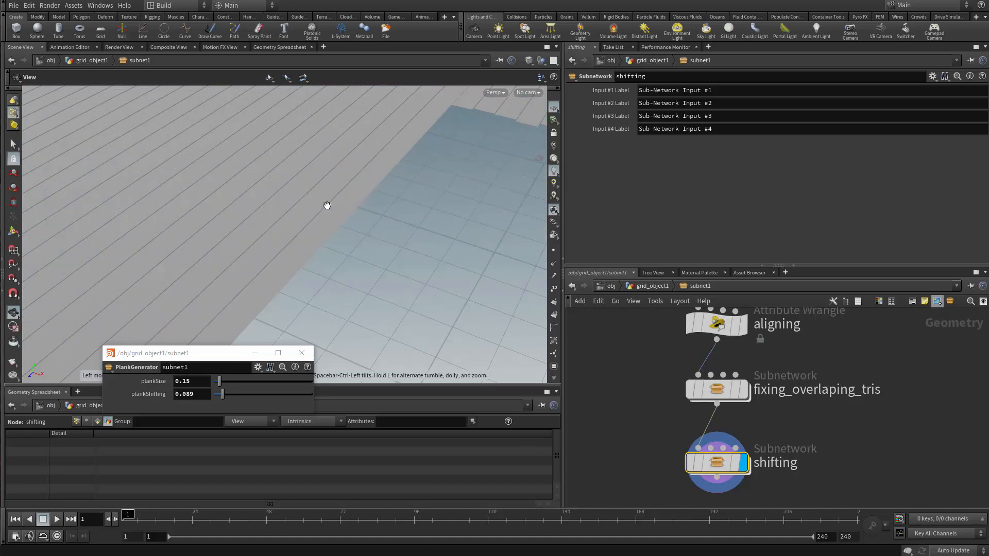